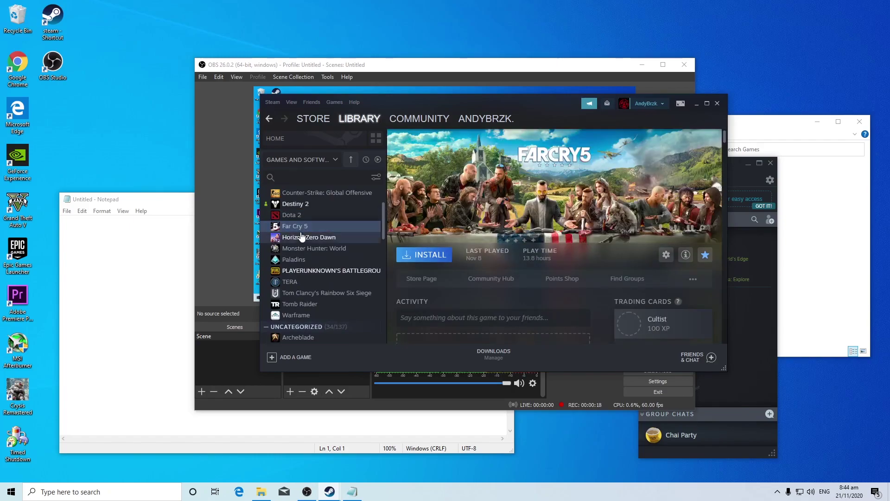
- Minimize OBS and switch to the File Explorer window showing the Games folder on Local Disk (D:)
{"action": "key", "text": "alt+Tab"}
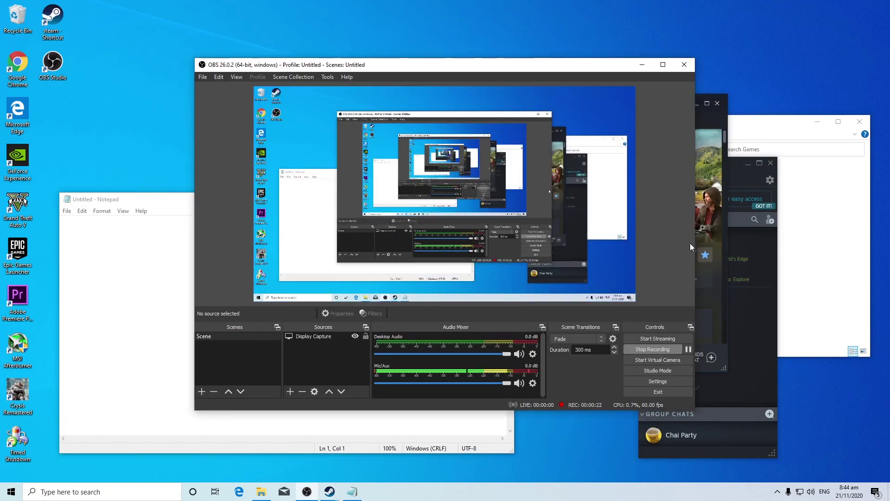
{"action": "left_click", "coordinate": [710, 117]}
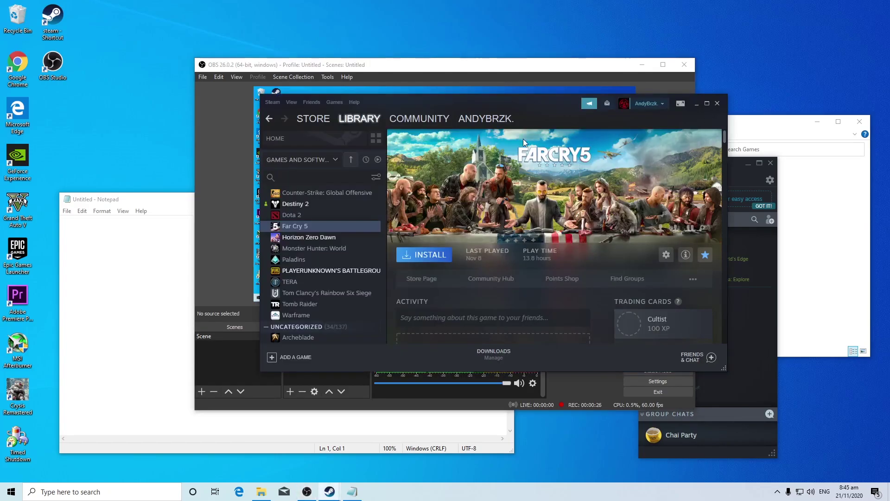
{"action": "left_click", "coordinate": [641, 64]}
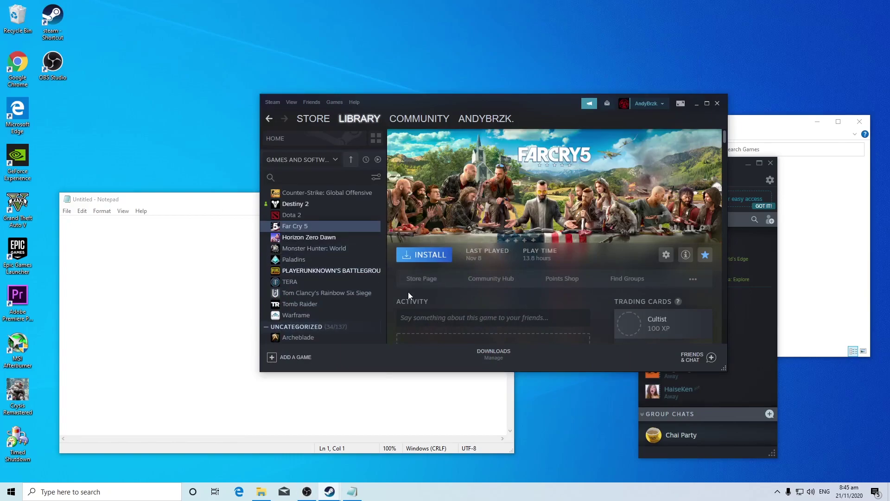
{"action": "left_click", "coordinate": [858, 253]}
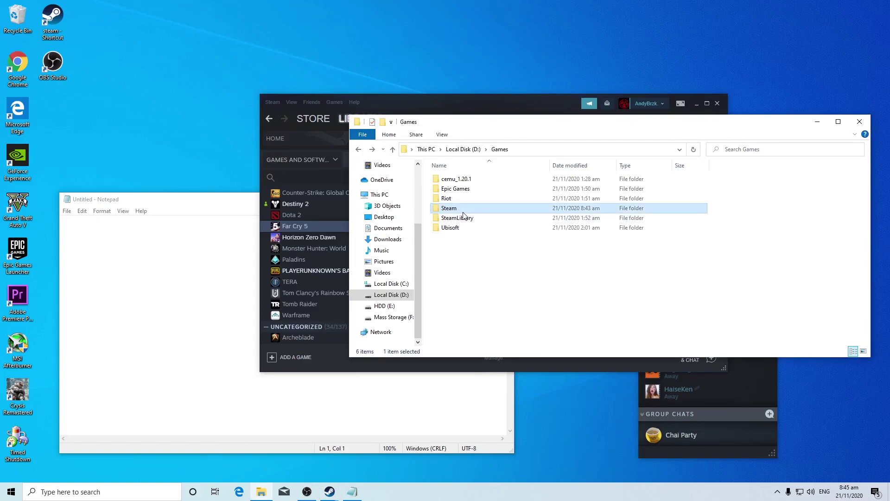
{"action": "left_click", "coordinate": [346, 118]}
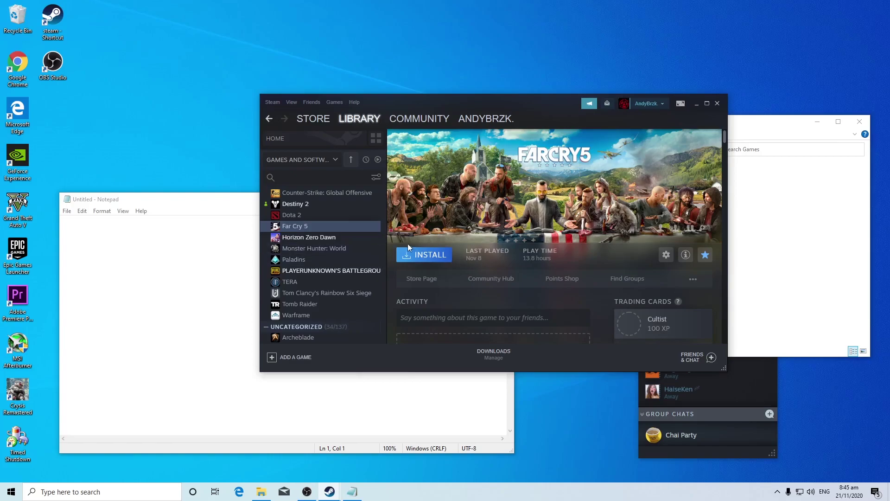
{"action": "left_click", "coordinate": [799, 246]}
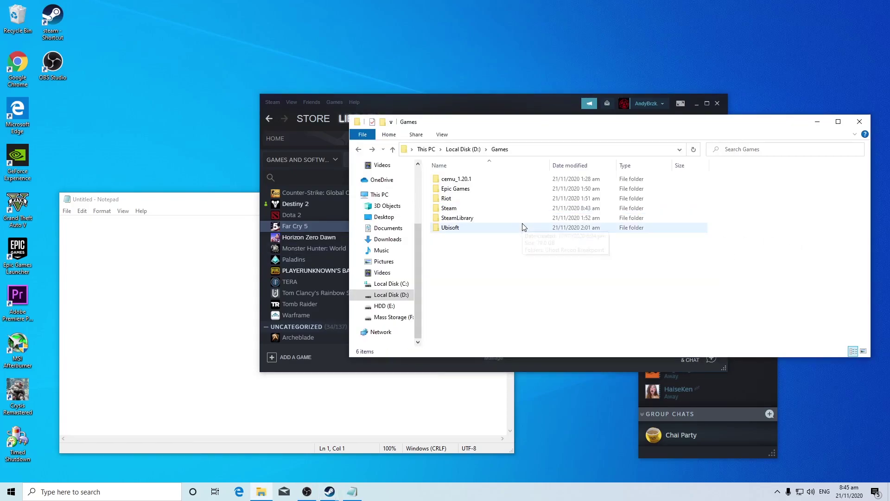
{"action": "mouse_move", "coordinate": [524, 228]}
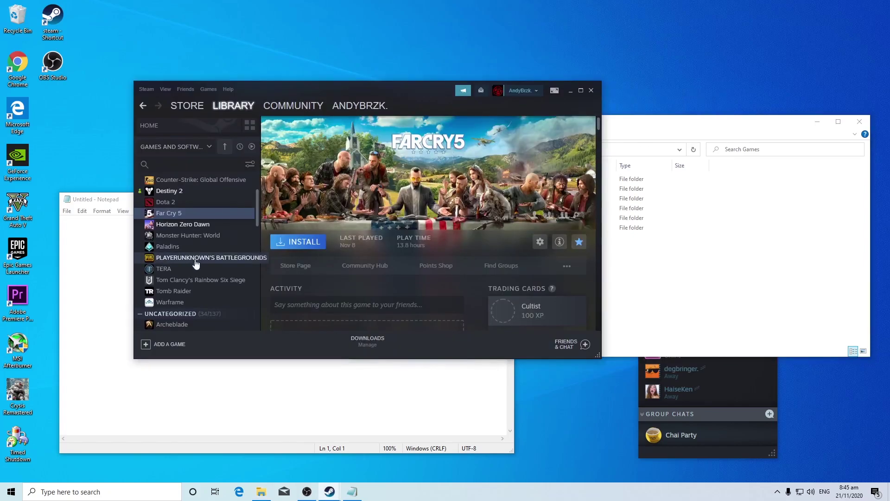
- Show the Destiny 2 page in the Steam library and browse the Steam folder inside D:\Games
{"action": "left_click", "coordinate": [177, 239]}
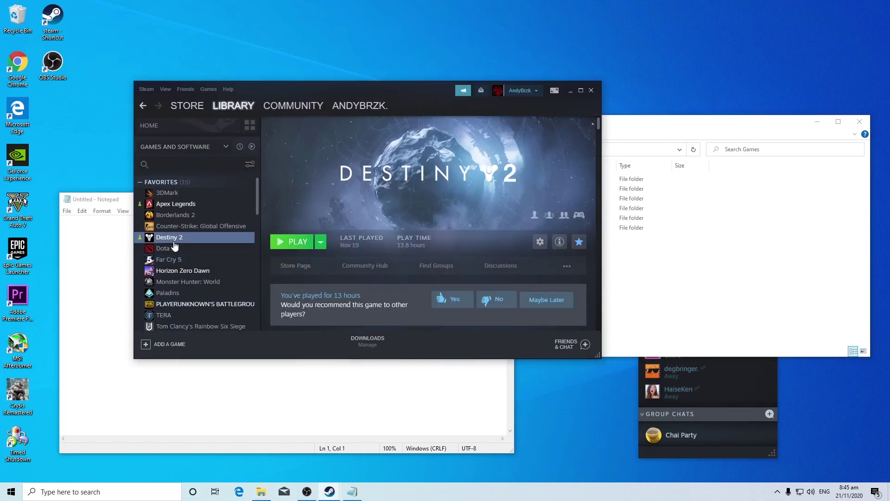
{"action": "left_click", "coordinate": [692, 293]}
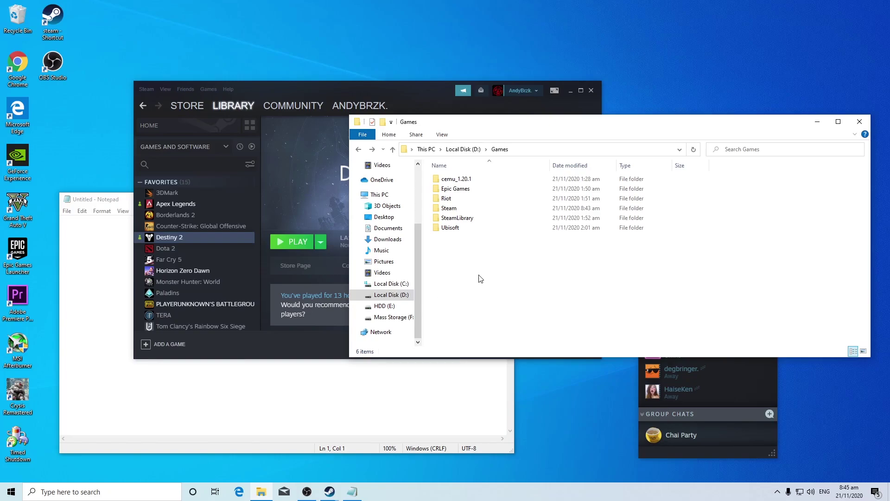
{"action": "double_click", "coordinate": [459, 210]}
{"action": "scroll", "coordinate": [482, 259], "scroll_direction": "down", "scroll_amount": 3}
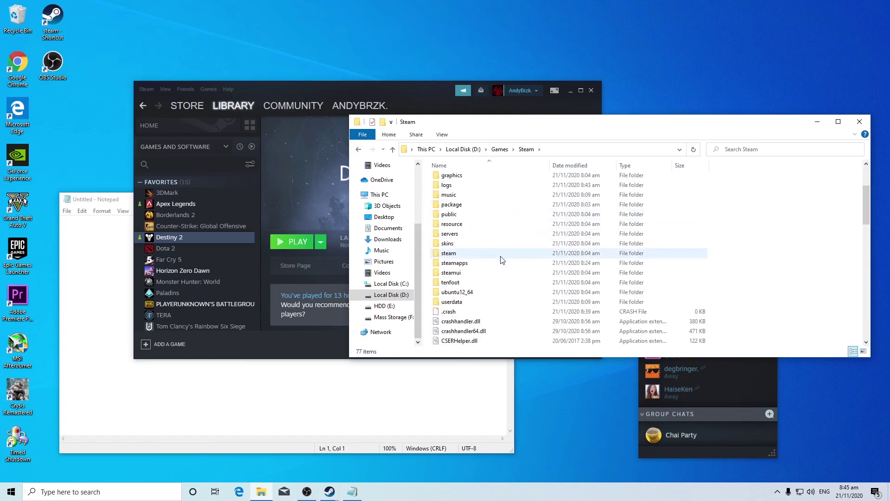
{"action": "scroll", "coordinate": [477, 264], "scroll_direction": "up", "scroll_amount": 3}
{"action": "key", "text": "BackSpace"}
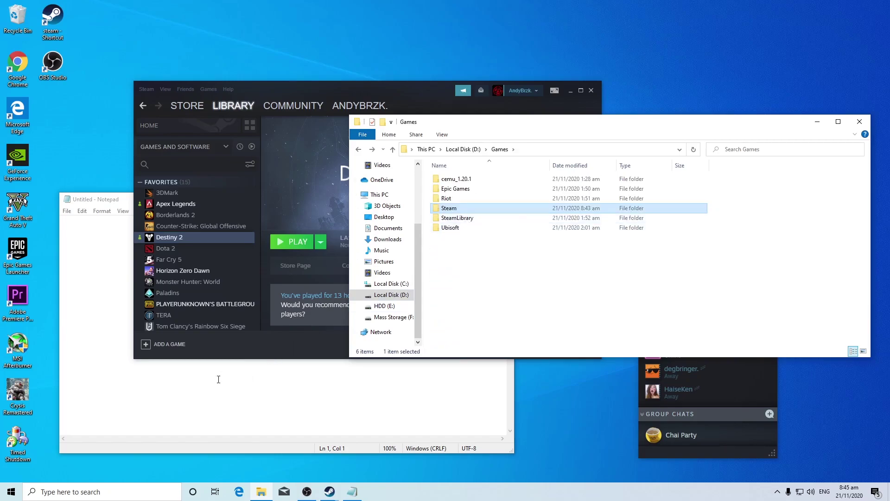
- Reposition the Steam library and File Explorer windows so that both the game list and the Games folder are readable
{"action": "left_click", "coordinate": [106, 275]}
{"action": "left_click", "coordinate": [568, 286]}
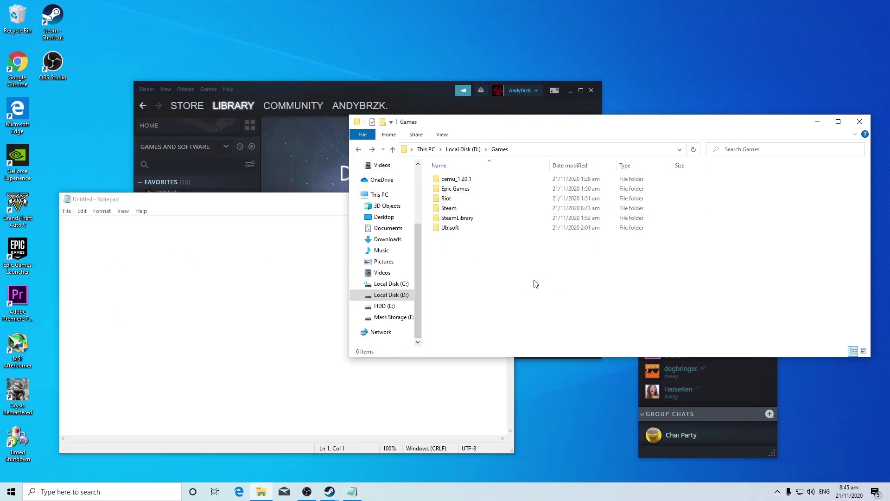
{"action": "left_click", "coordinate": [426, 96]}
{"action": "left_click_drag", "start_coordinate": [427, 96], "coordinate": [397, 61]}
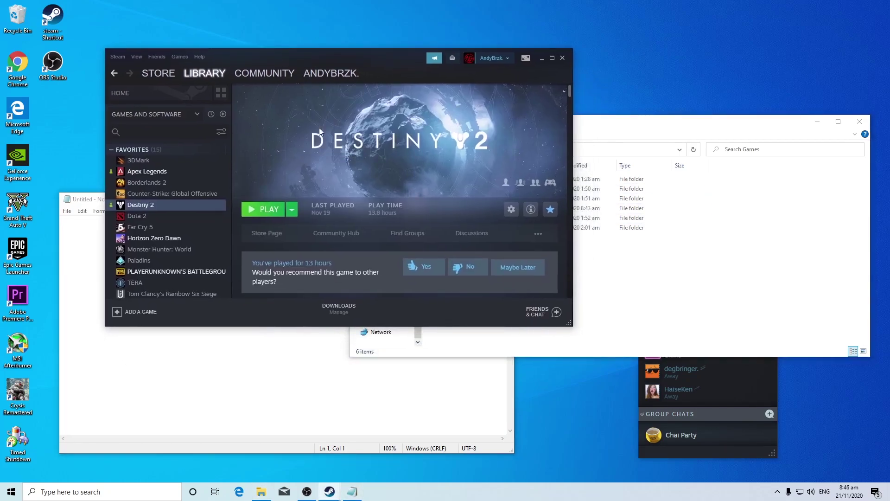
{"action": "left_click", "coordinate": [647, 283]}
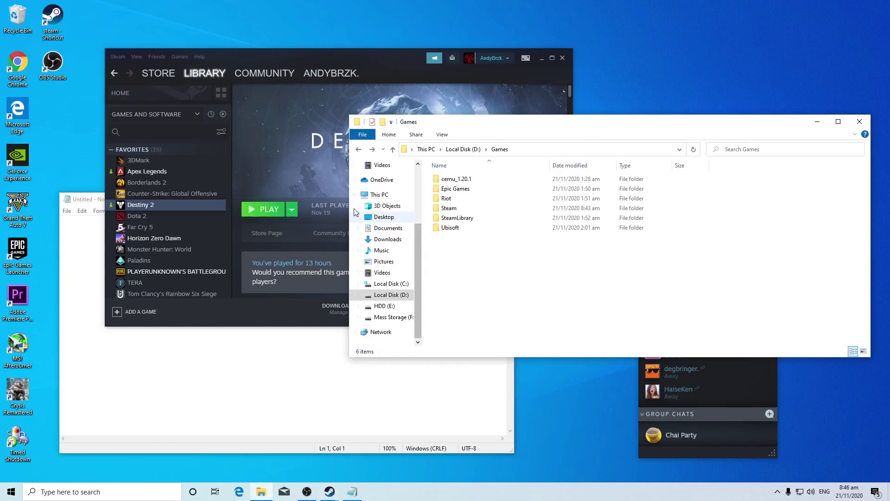
{"action": "left_click_drag", "start_coordinate": [478, 129], "coordinate": [520, 134]}
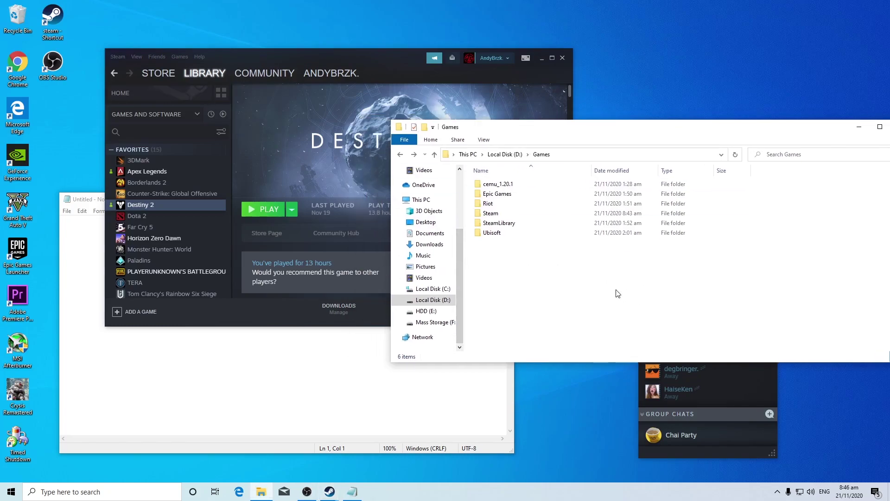
- Look through the Steam folder in D:\Games and the Program Files (x86) folder on Local Disk (C:)
{"action": "double_click", "coordinate": [492, 213]}
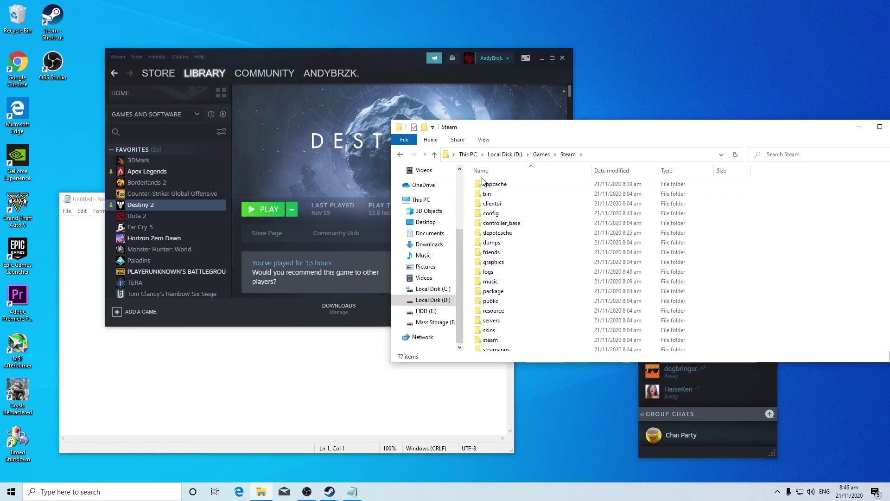
{"action": "scroll", "coordinate": [526, 278], "scroll_direction": "down", "scroll_amount": 4}
{"action": "scroll", "coordinate": [526, 279], "scroll_direction": "up", "scroll_amount": 5}
{"action": "key", "text": "alt+Left"}
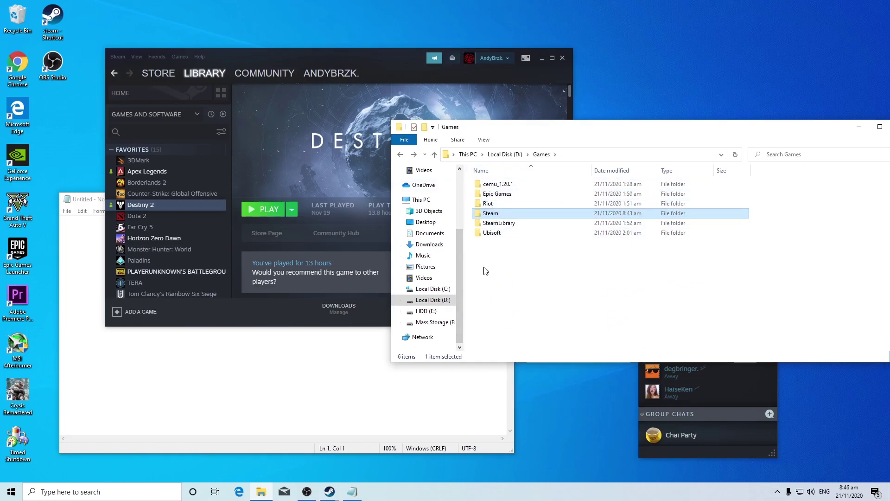
{"action": "left_click", "coordinate": [432, 289]}
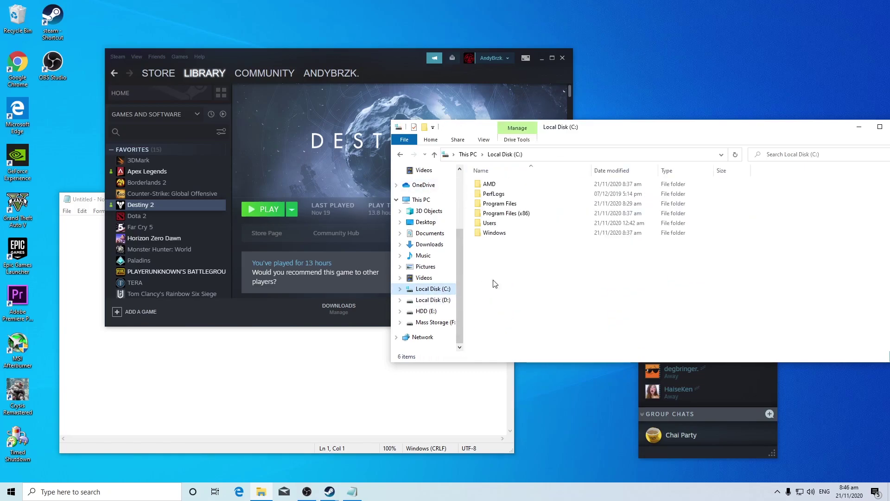
{"action": "double_click", "coordinate": [513, 217]}
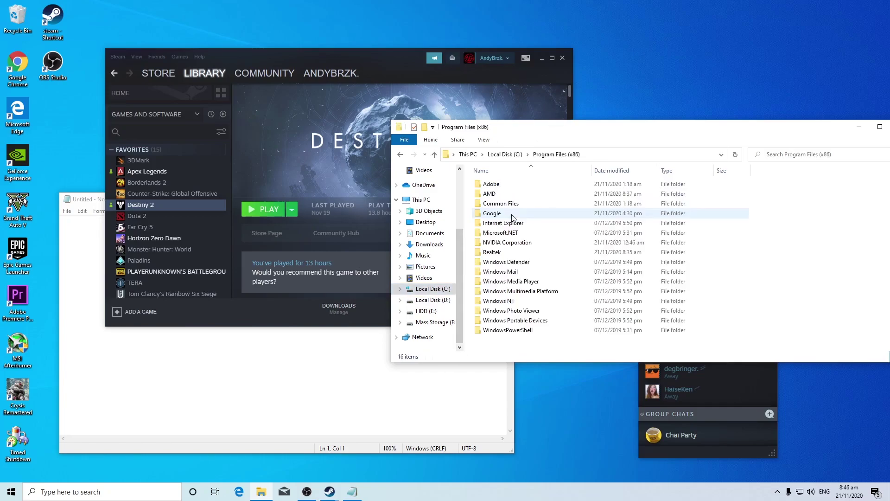
- Open the steamapps folder under Local Disk (D:) > Games > Steam
{"action": "left_click", "coordinate": [431, 300]}
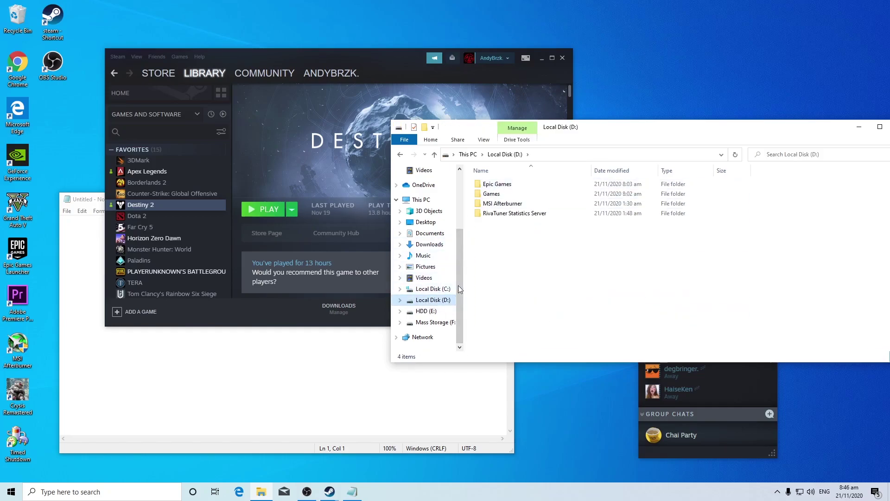
{"action": "double_click", "coordinate": [492, 193]}
{"action": "double_click", "coordinate": [496, 223]}
{"action": "scroll", "coordinate": [511, 239], "scroll_direction": "down", "scroll_amount": 4}
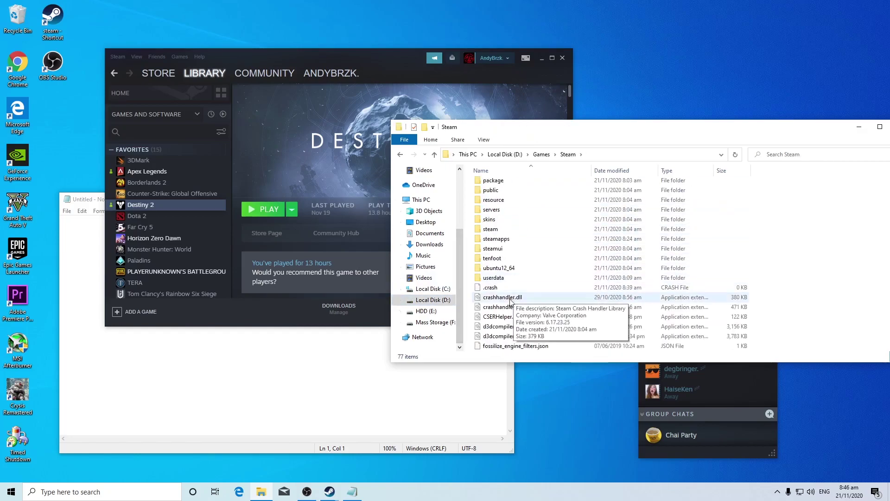
{"action": "double_click", "coordinate": [509, 243]}
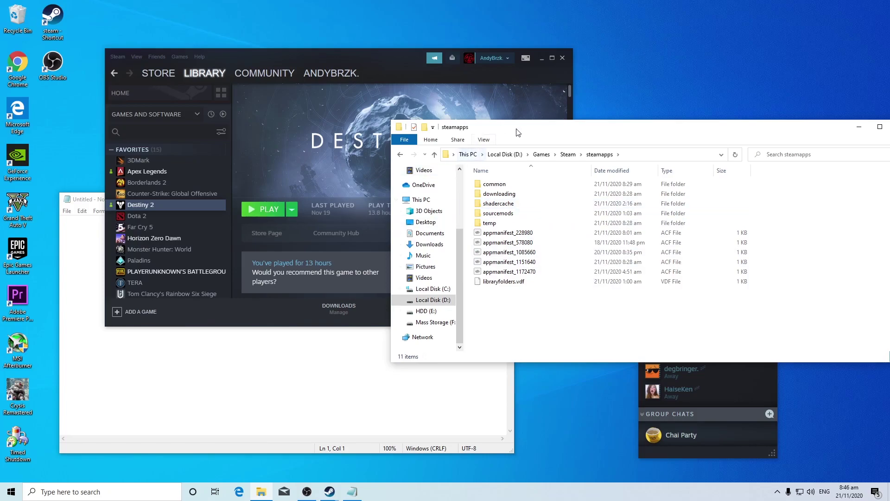
- Select the appmanifest files from appmanifest_228980 through appmanifest_1172470 in the steamapps folder
{"action": "left_click", "coordinate": [280, 299]}
{"action": "left_click", "coordinate": [656, 336]}
{"action": "left_click", "coordinate": [506, 233]}
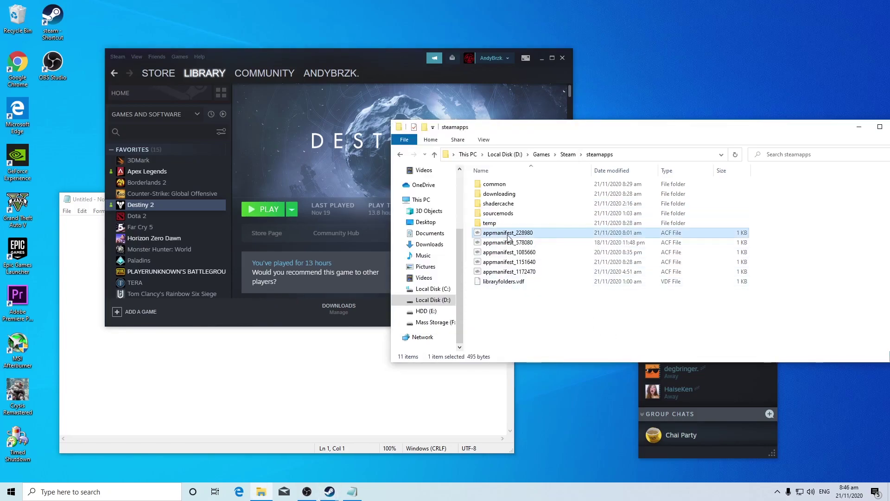
{"action": "left_click", "coordinate": [518, 272], "text": "shift"}
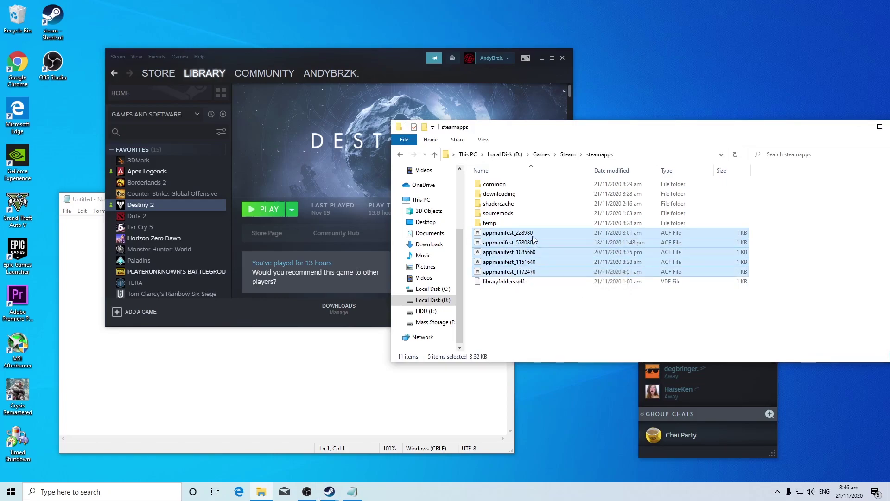
- Move the steamapps and Steam library windows apart until they sit side by side
{"action": "left_click_drag", "start_coordinate": [500, 131], "coordinate": [593, 133]}
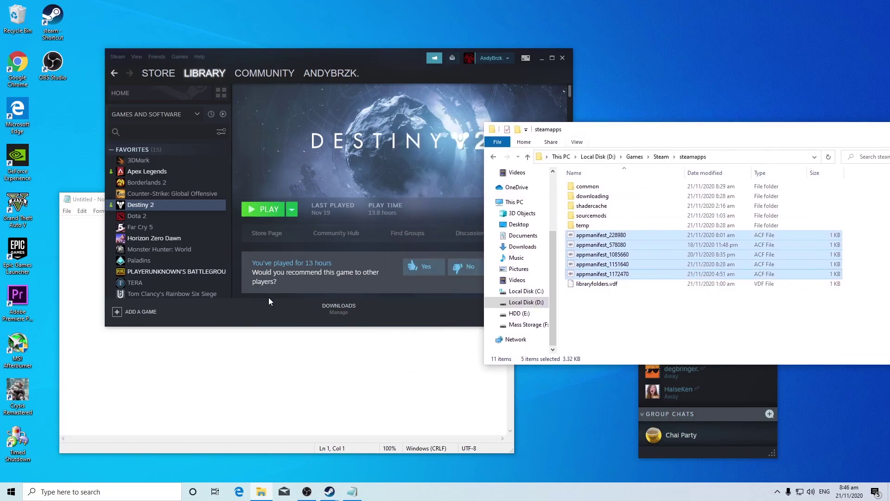
{"action": "left_click", "coordinate": [269, 299]}
{"action": "left_click_drag", "start_coordinate": [337, 58], "coordinate": [271, 105]}
- Open appmanifest_578080 in Notepad to check which game its name entry refers to, and close the file
{"action": "left_click", "coordinate": [635, 235]}
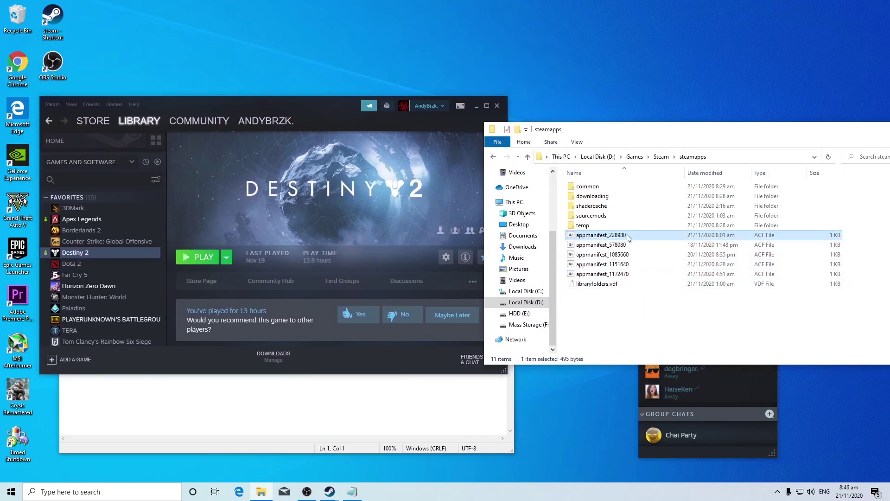
{"action": "left_click", "coordinate": [623, 253]}
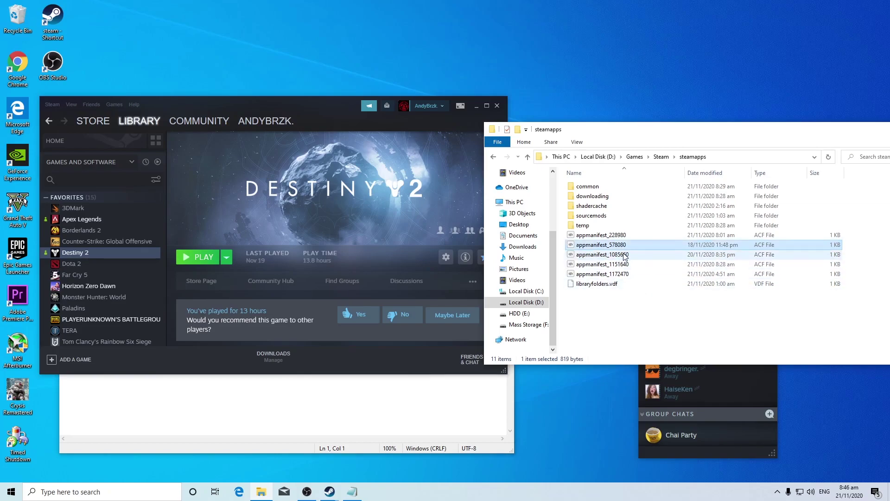
{"action": "left_click", "coordinate": [634, 247]}
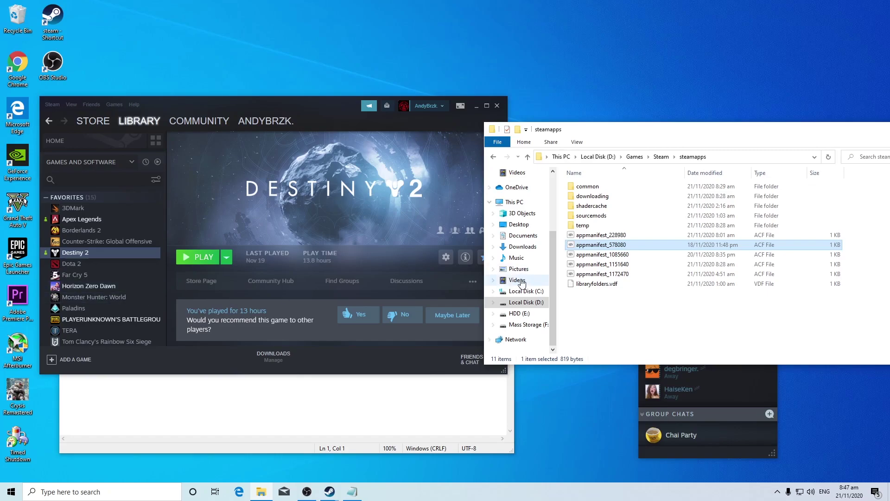
{"action": "right_click", "coordinate": [608, 246]}
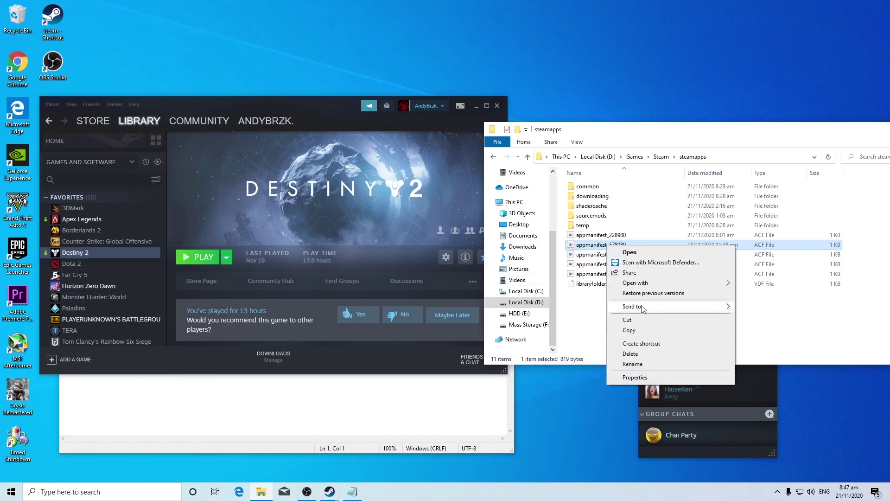
{"action": "mouse_move", "coordinate": [636, 282]}
{"action": "left_click", "coordinate": [755, 293]}
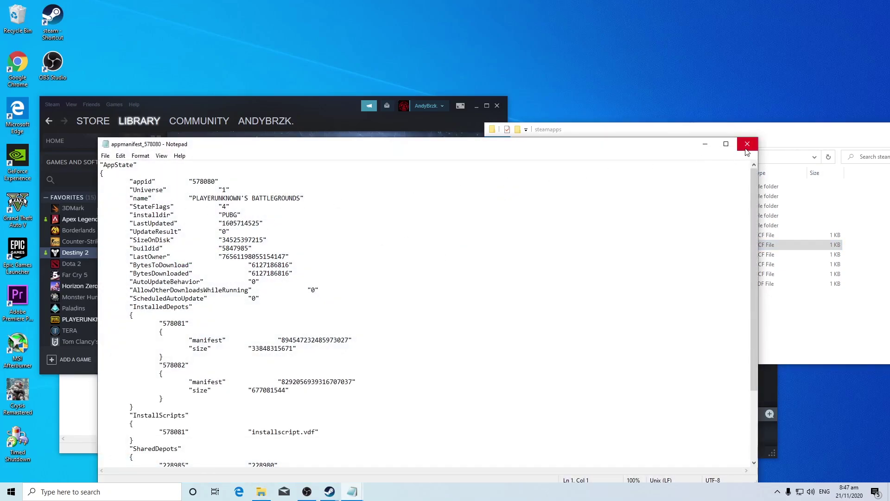
{"action": "left_click_drag", "start_coordinate": [189, 198], "coordinate": [304, 198]}
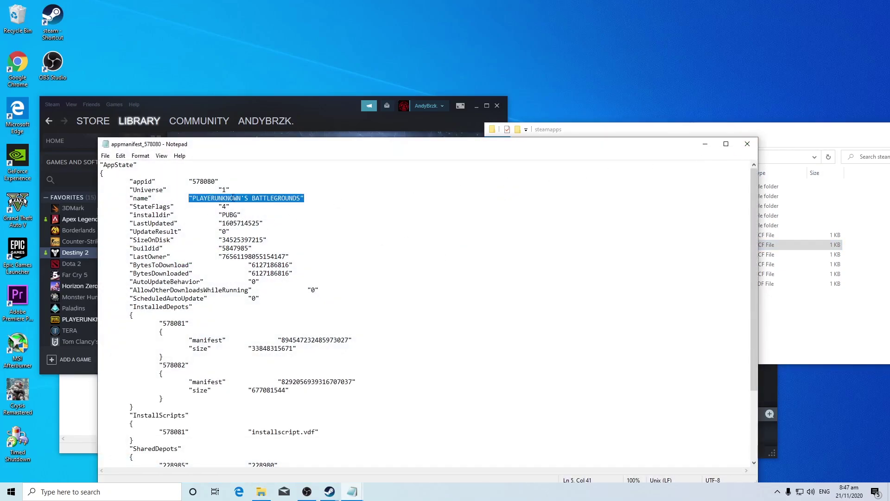
{"action": "left_click", "coordinate": [747, 144]}
- Open appmanifest_1151640 in Notepad, with its window narrowed and moved clear of the steamapps folder
{"action": "left_click", "coordinate": [602, 266]}
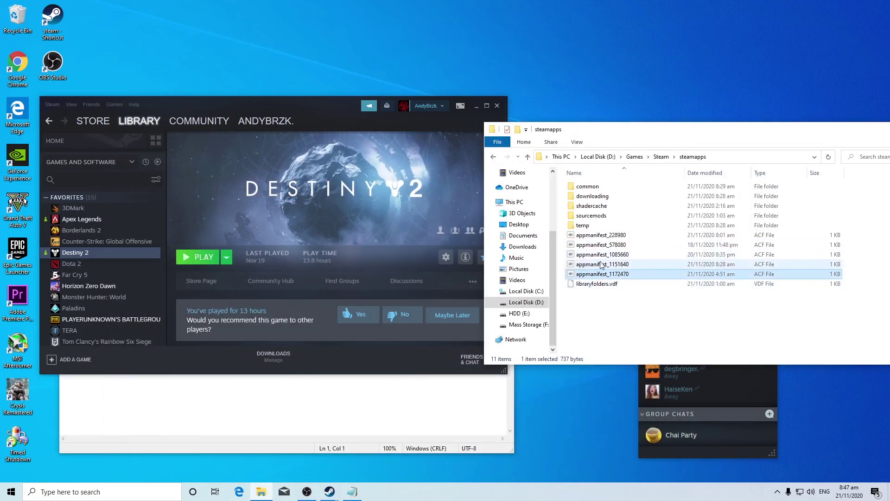
{"action": "right_click", "coordinate": [602, 269]}
{"action": "mouse_move", "coordinate": [636, 302]}
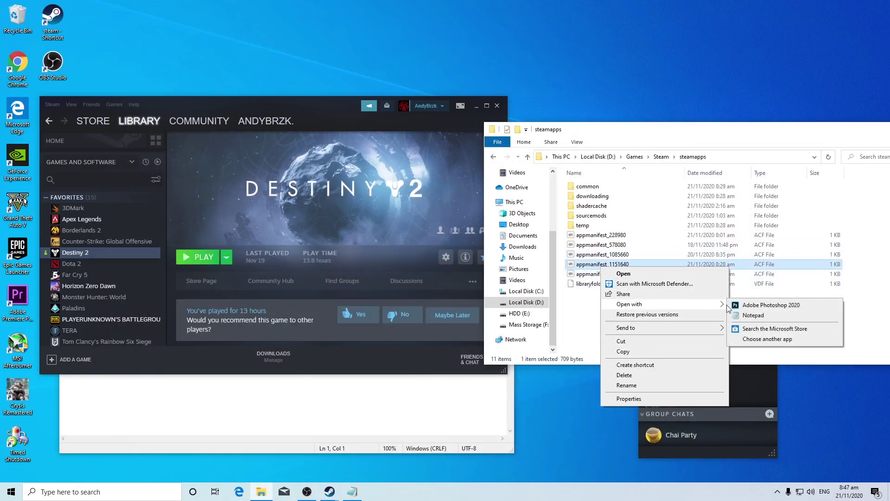
{"action": "left_click", "coordinate": [753, 315]}
{"action": "left_click_drag", "start_coordinate": [298, 158], "coordinate": [312, 113]}
{"action": "left_click_drag", "start_coordinate": [733, 114], "coordinate": [427, 114]}
{"action": "left_click_drag", "start_coordinate": [338, 110], "coordinate": [333, 65]}
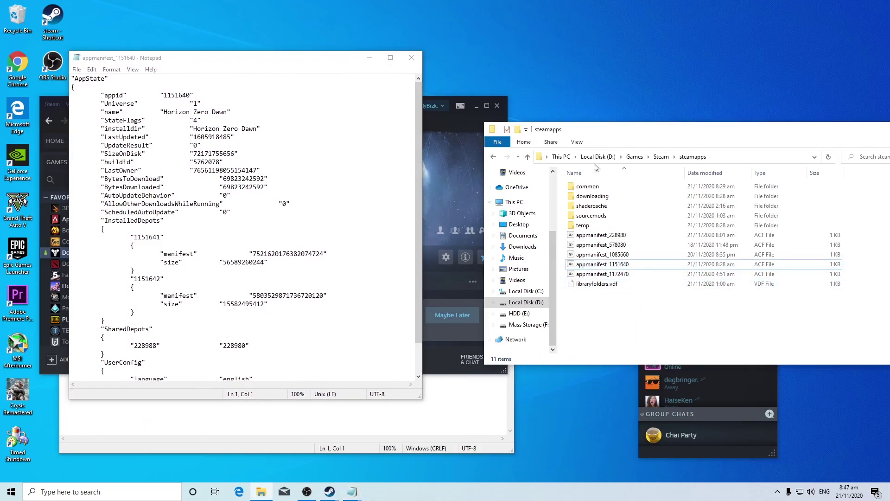
- Move the steamapps window closer to Notepad and select the appmanifest_1151640 file
{"action": "left_click_drag", "start_coordinate": [626, 131], "coordinate": [590, 132]}
{"action": "left_click", "coordinate": [582, 276]}
{"action": "left_click", "coordinate": [584, 267]}
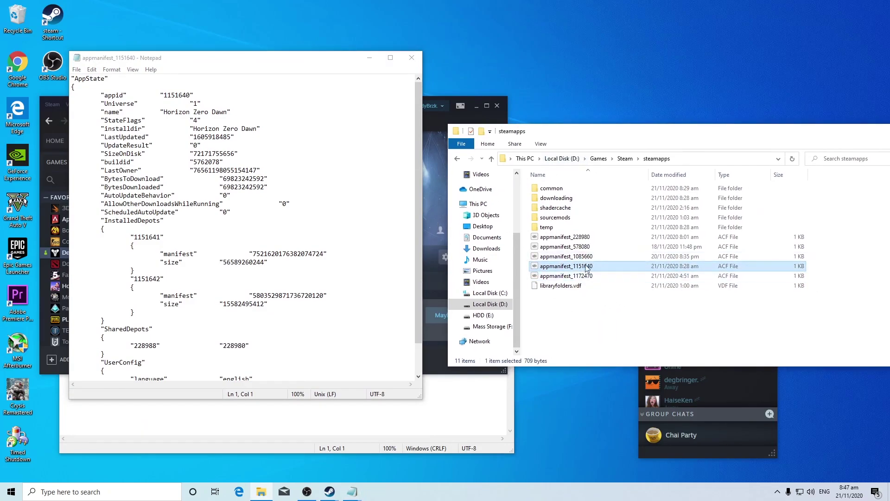
- Move the appmanifest_1151640 Notepad window clear of the Steam sidebar and highlight the game title in its name entry
{"action": "left_click_drag", "start_coordinate": [209, 58], "coordinate": [282, 90]}
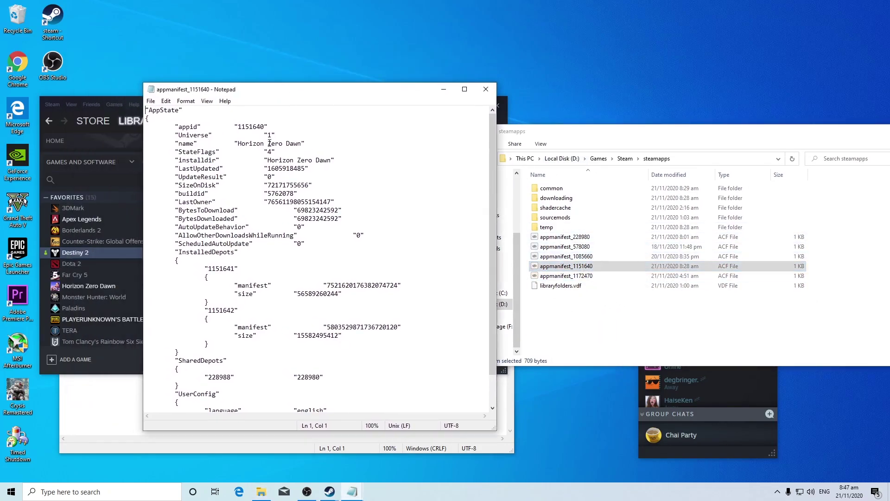
{"action": "left_click_drag", "start_coordinate": [234, 145], "coordinate": [289, 145]}
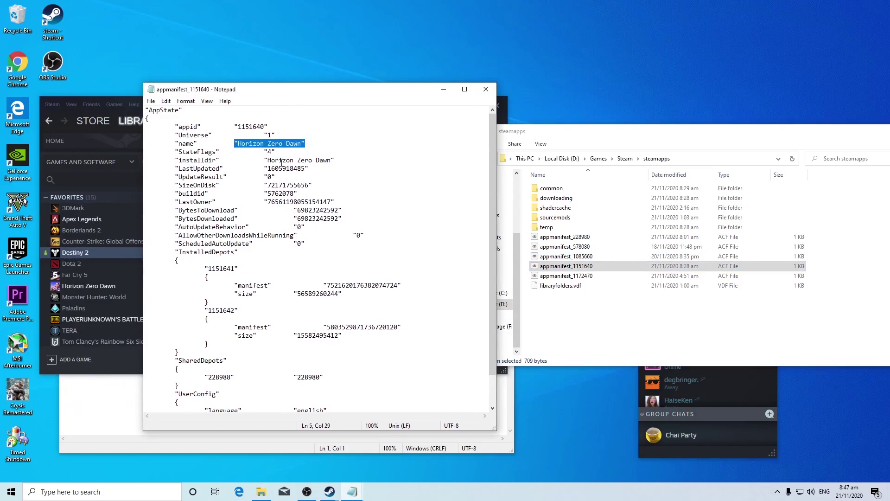
{"action": "left_click", "coordinate": [287, 161]}
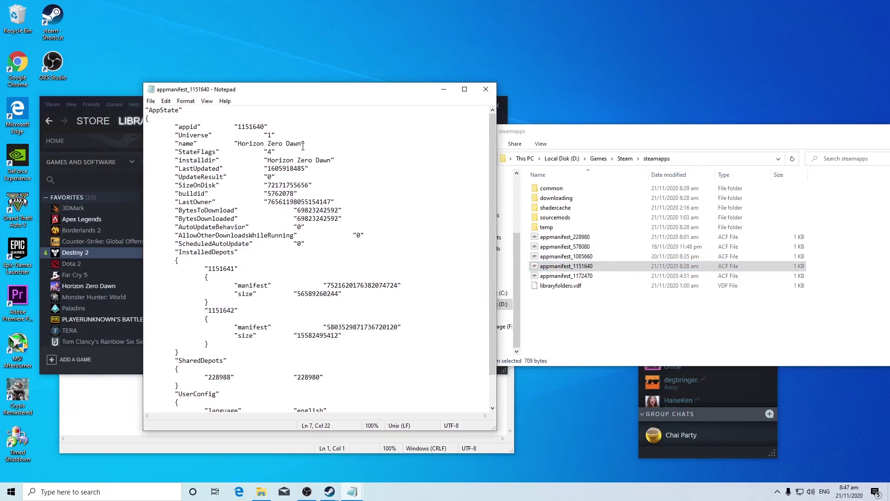
{"action": "left_click_drag", "start_coordinate": [302, 145], "coordinate": [240, 148]}
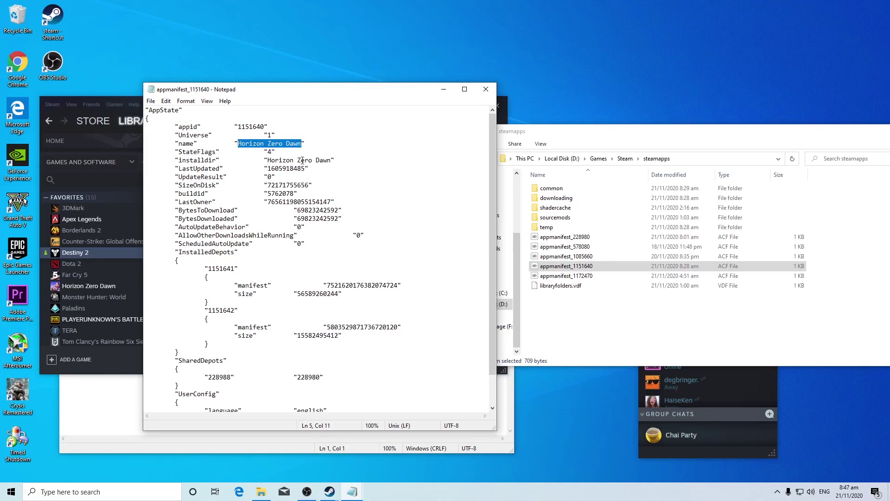
- Open appmanifest_1085660 in Notepad to check which game its name and installdir entries refer to, and close the file
{"action": "right_click", "coordinate": [596, 257]}
{"action": "mouse_move", "coordinate": [635, 288]}
{"action": "left_click", "coordinate": [788, 293]}
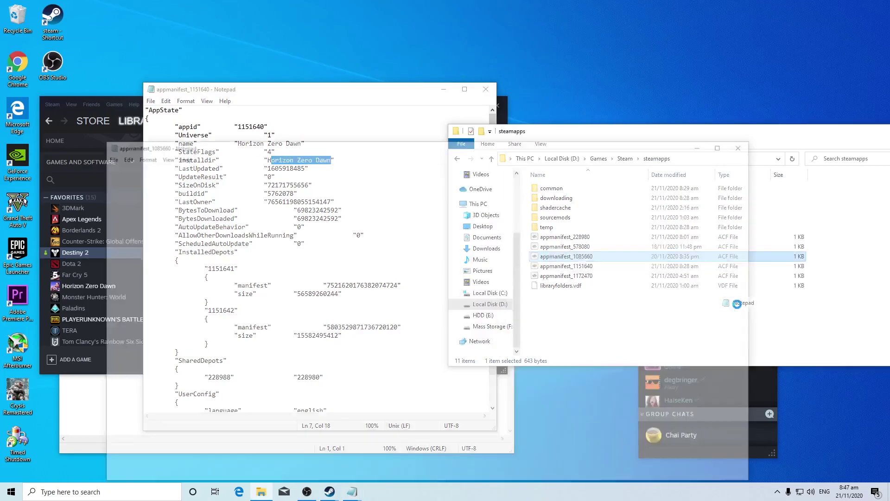
{"action": "left_click_drag", "start_coordinate": [272, 148], "coordinate": [379, 125]}
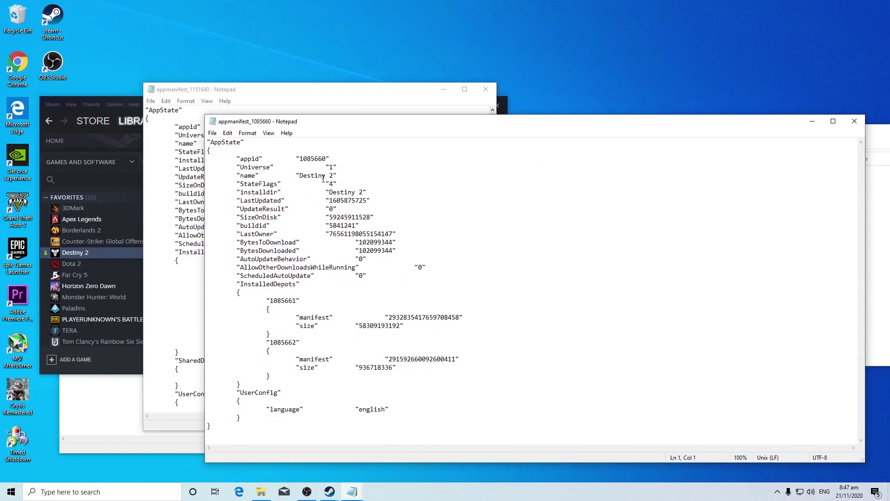
{"action": "left_click_drag", "start_coordinate": [337, 192], "coordinate": [364, 192]}
{"action": "left_click", "coordinate": [855, 121]}
{"action": "left_click", "coordinate": [298, 160]}
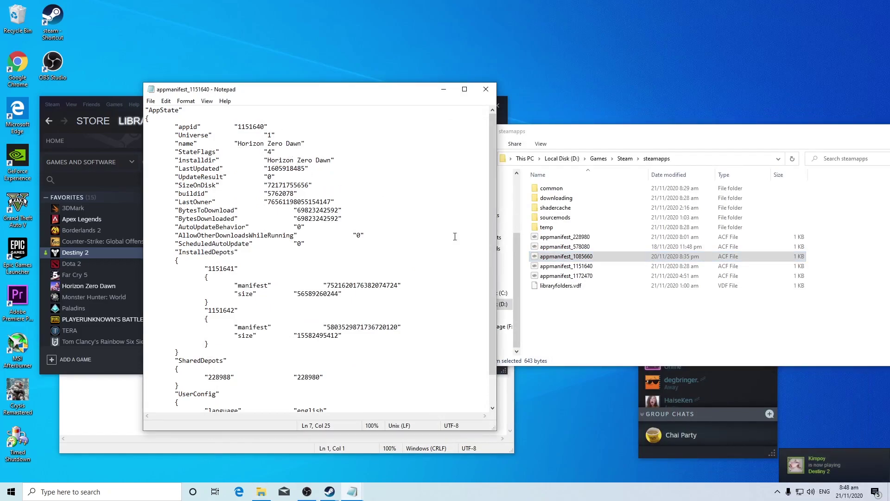
- View the Steam store's featured page alongside the steamapps folder
{"action": "key", "text": "alt+Tab"}
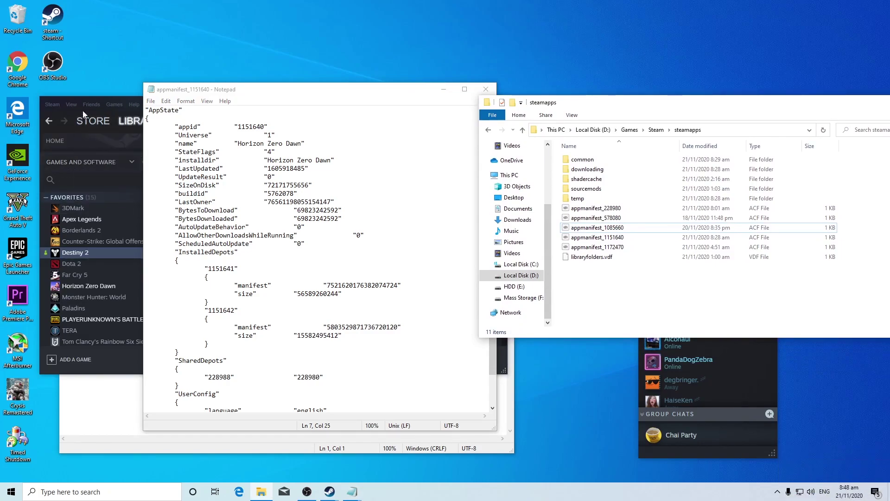
{"action": "left_click", "coordinate": [104, 127]}
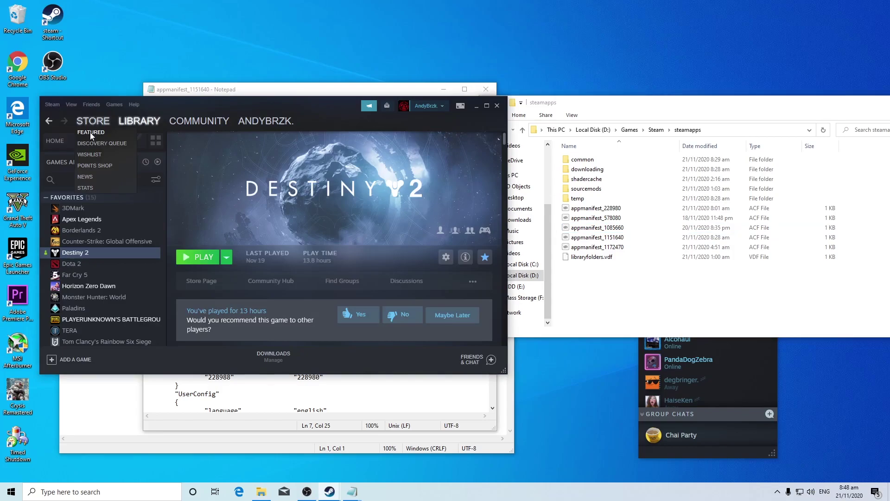
{"action": "left_click", "coordinate": [90, 133]}
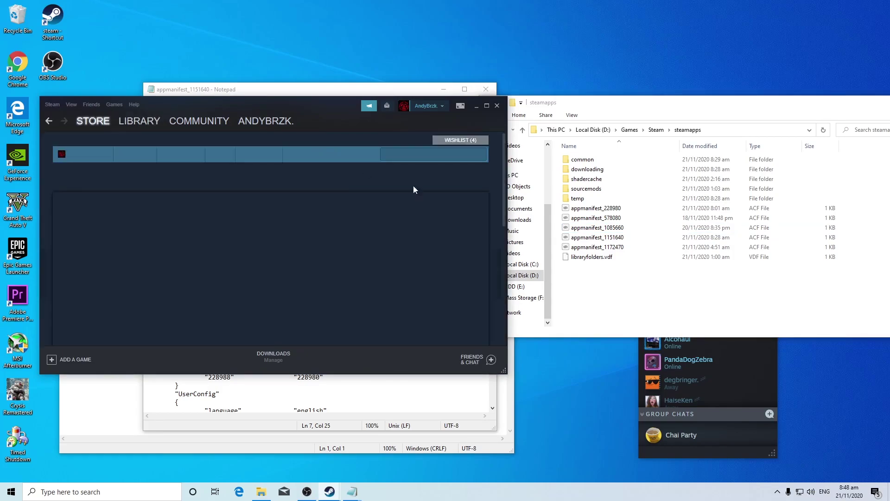
{"action": "left_click", "coordinate": [613, 295]}
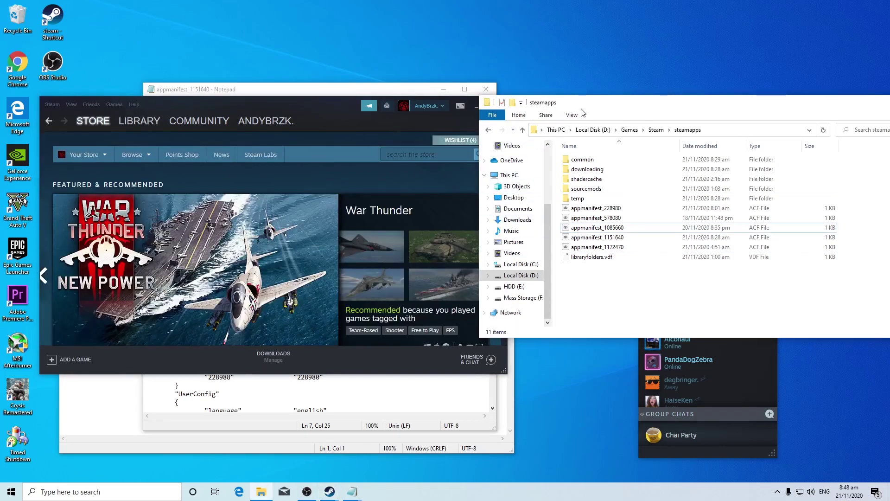
{"action": "key", "text": "alt+Tab"}
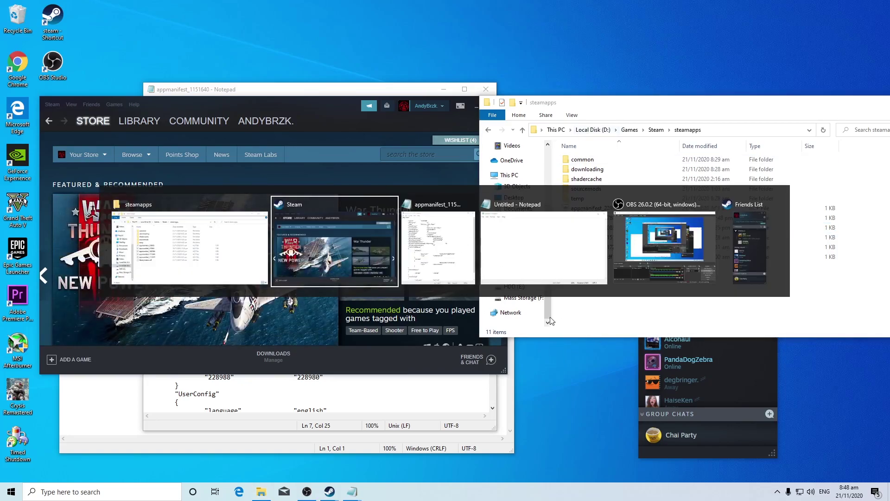
- Return to the Steam library and show the Dota 2 game page
{"action": "left_click", "coordinate": [140, 121]}
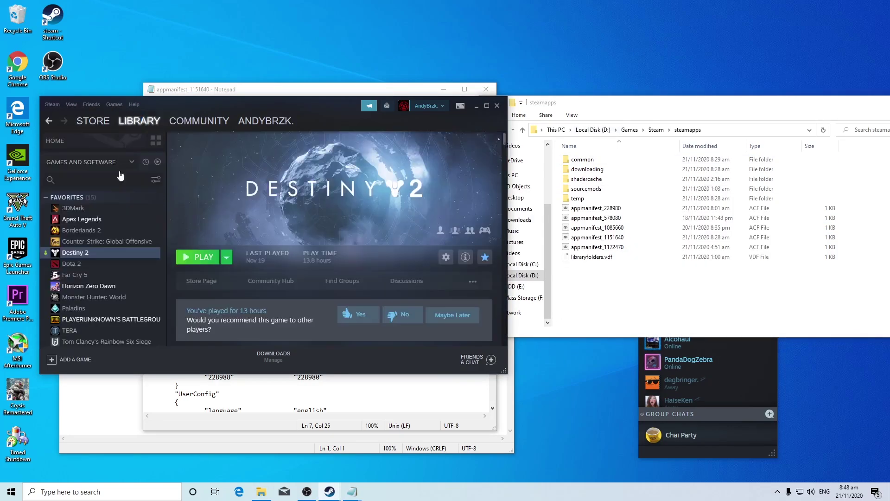
{"action": "left_click", "coordinate": [74, 265]}
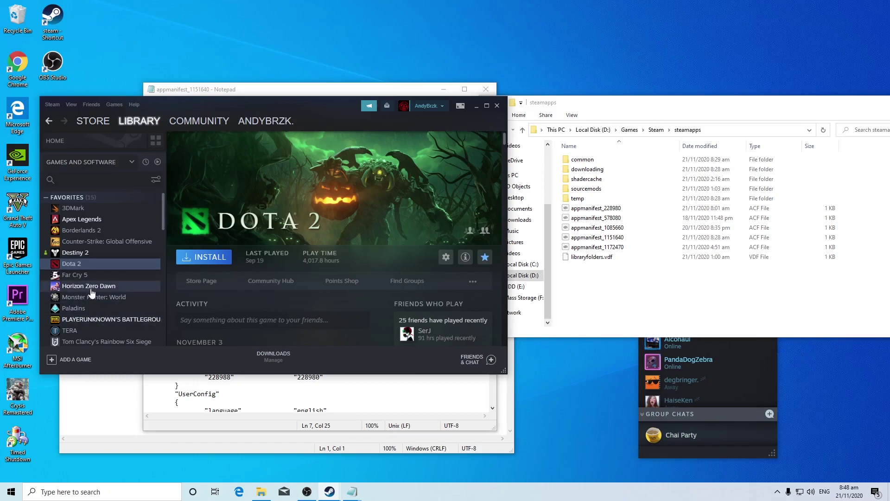
{"action": "left_click", "coordinate": [119, 105]}
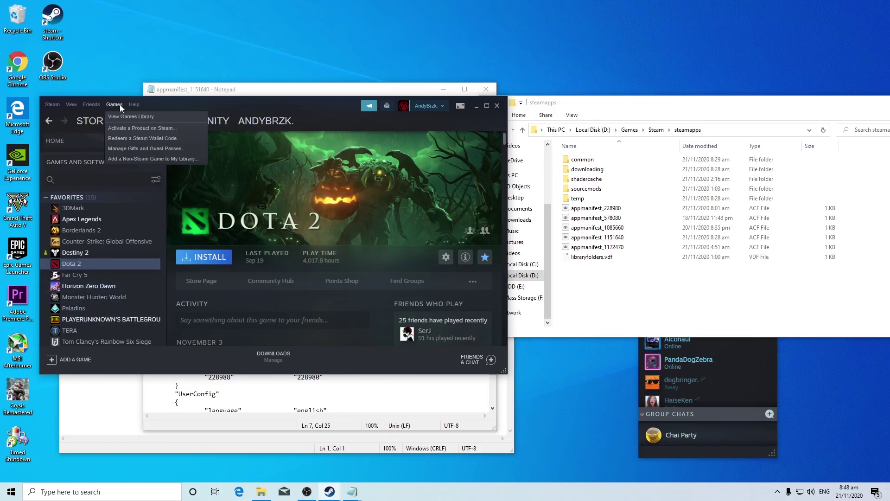
- Search the Steam store for "do" and open the Dota 2 store page
{"action": "left_click", "coordinate": [88, 120]}
{"action": "left_click", "coordinate": [399, 153]}
{"action": "type", "text": "do"}
{"action": "left_click", "coordinate": [352, 172]}
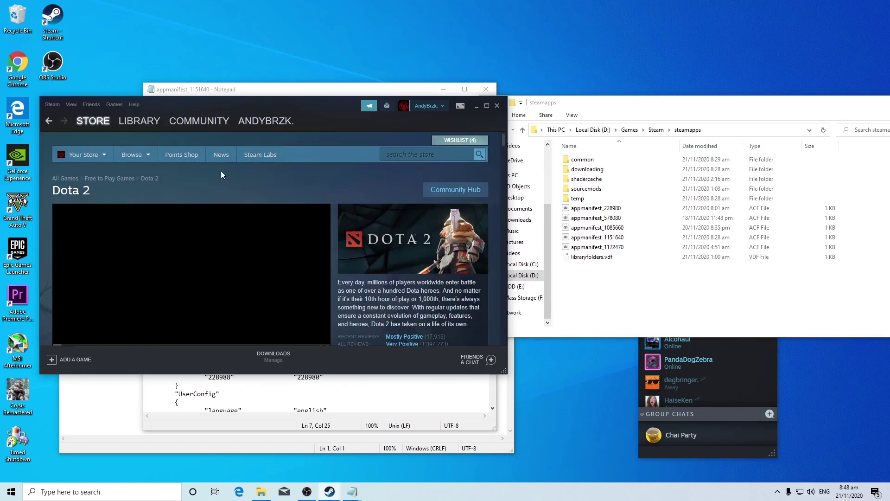
- Copy the Dota 2 store page URL into the untitled Notepad document and highlight its app ID 570
{"action": "right_click", "coordinate": [230, 163]}
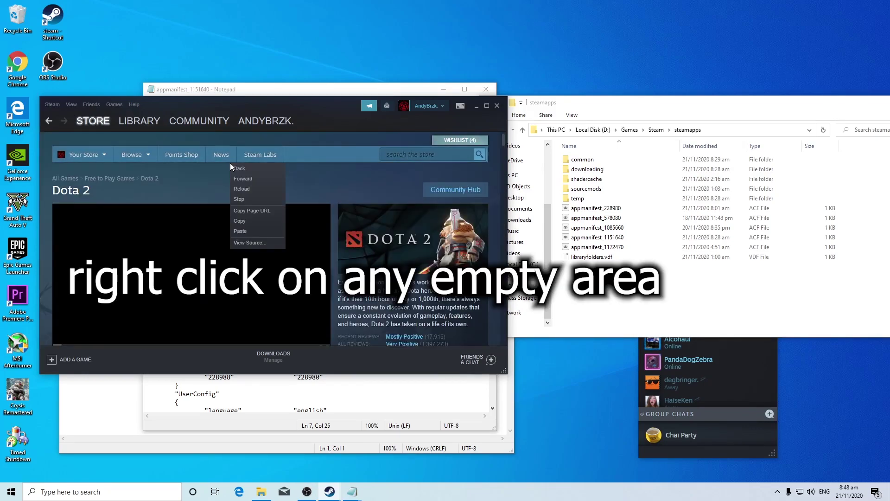
{"action": "left_click", "coordinate": [255, 212]}
{"action": "left_click", "coordinate": [102, 415]}
{"action": "type", "text": "https://store.steampowered.com/app/570/Dota_2/"}
{"action": "left_click_drag", "start_coordinate": [202, 220], "coordinate": [191, 220]}
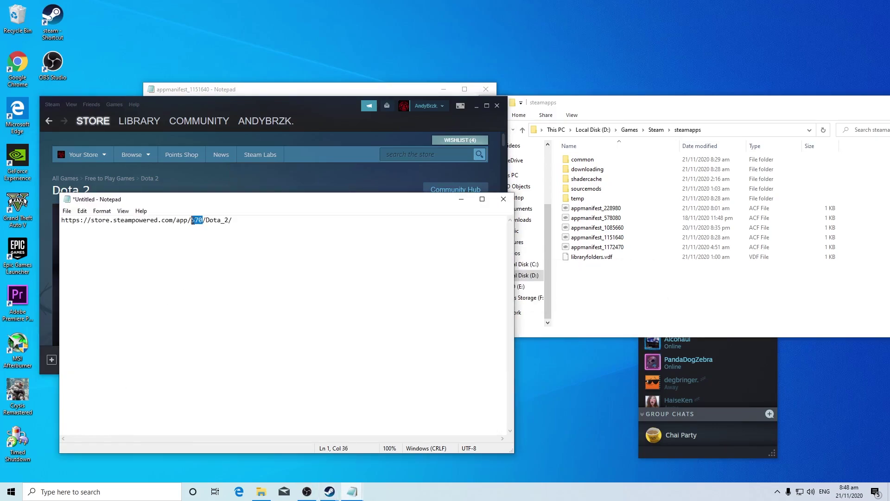
- Switch Steam to the Horizon Zero Dawn store page, and start a new line two rows below the Dota 2 URL in Notepad
{"action": "key", "text": "alt+Tab"}
{"action": "key", "text": "alt+Left"}
{"action": "key", "text": "alt+Tab"}
{"action": "key", "text": "End"}
{"action": "key", "text": "Return"}
{"action": "key", "text": "Return"}
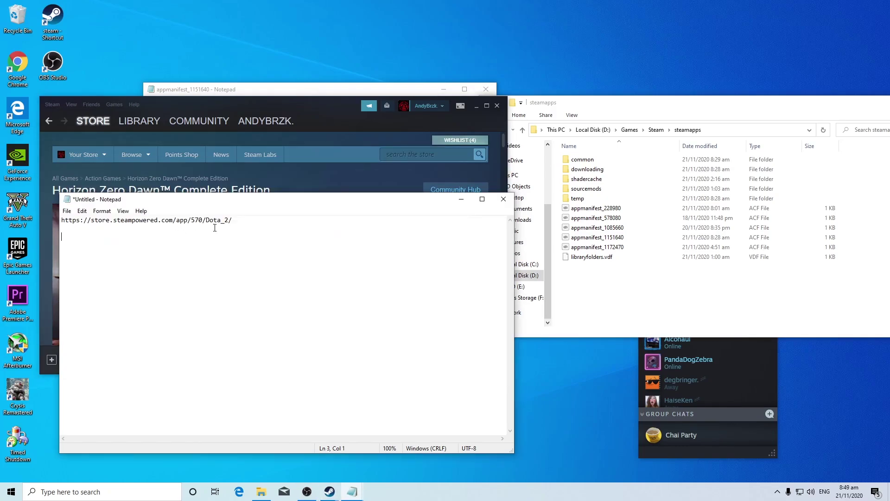
- Check the name of the dota 2 beta folder inside the common folder, and return to steamapps
{"action": "left_click", "coordinate": [671, 275]}
{"action": "double_click", "coordinate": [585, 162]}
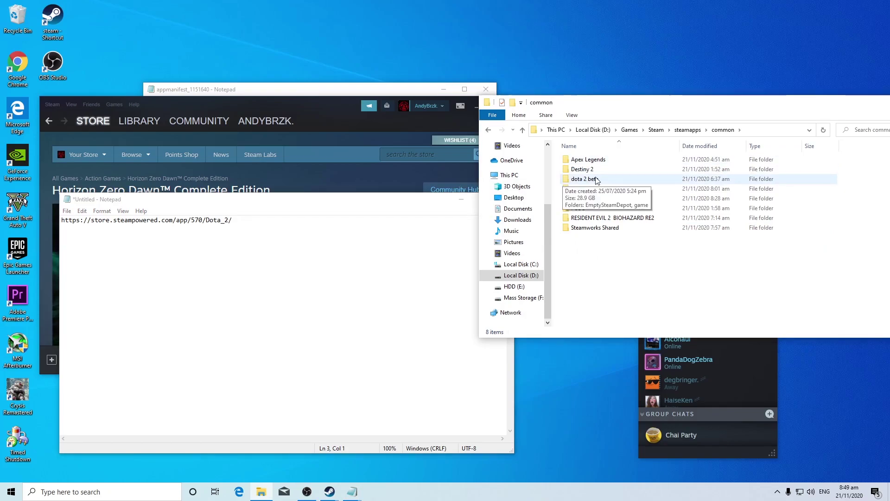
{"action": "left_click", "coordinate": [582, 183]}
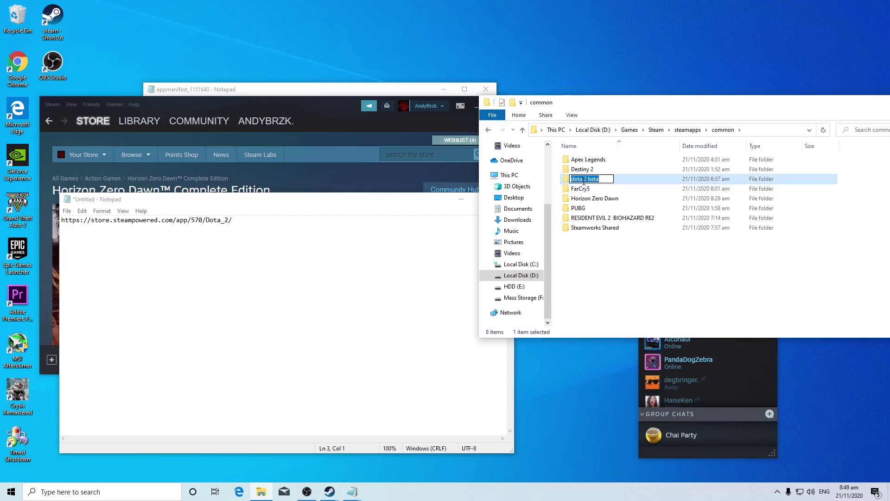
{"action": "key", "text": "Return"}
{"action": "key", "text": "BackSpace"}
- Duplicate appmanifest_1172470 within steamapps and copy the app ID 570 from the Dota 2 URL
{"action": "left_click_drag", "start_coordinate": [610, 247], "coordinate": [608, 271]}
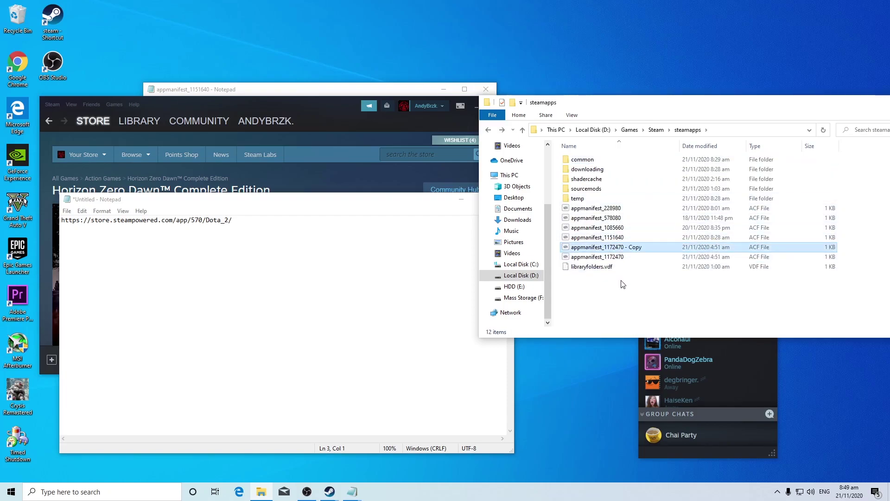
{"action": "left_click", "coordinate": [203, 221]}
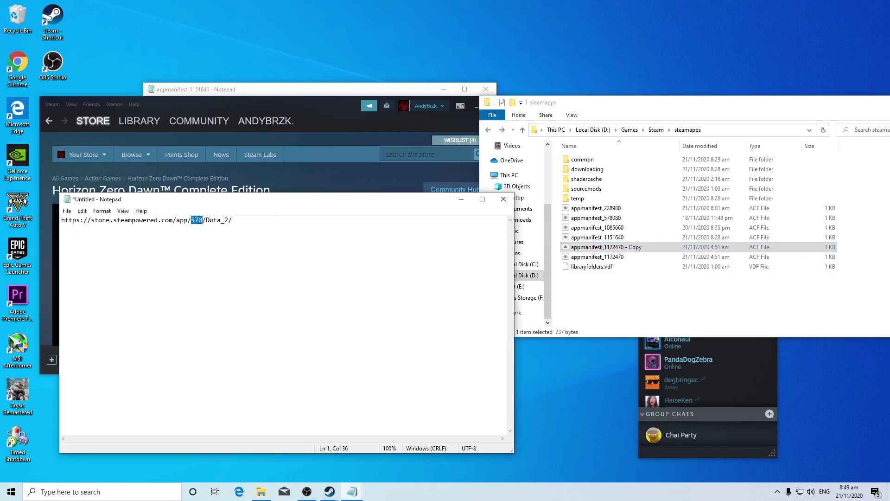
- Rename the duplicated manifest file as appmanifest_570
{"action": "left_click", "coordinate": [610, 247]}
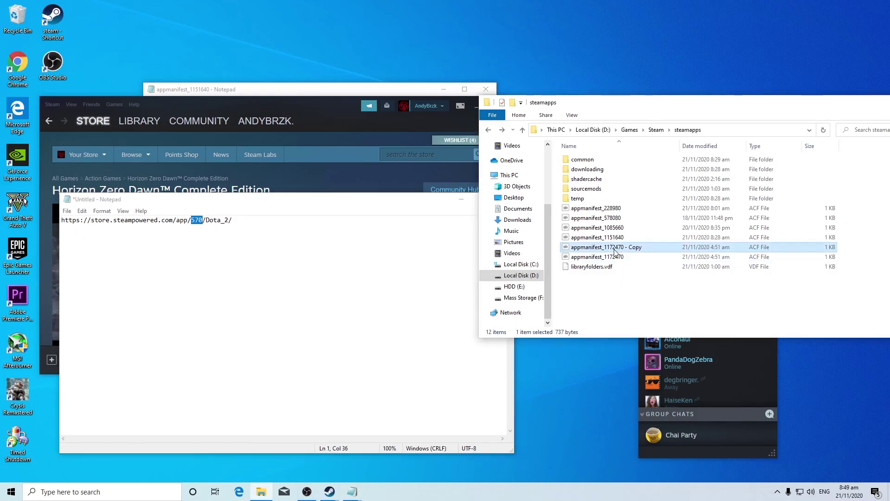
{"action": "left_click", "coordinate": [612, 249]}
{"action": "left_click", "coordinate": [605, 247]}
{"action": "key", "text": "ctrl+shift+Right"}
{"action": "key", "text": "ctrl+shift+Right"}
{"action": "key", "text": "ctrl+shift+Right"}
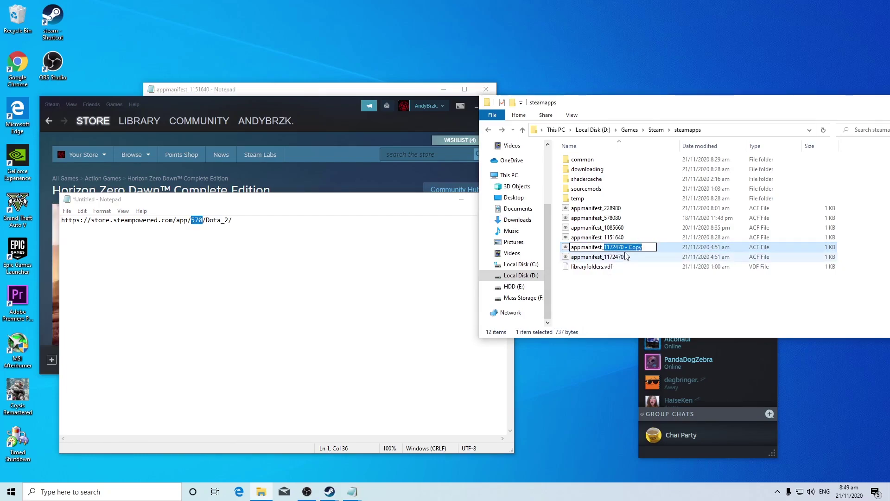
{"action": "key", "text": "BackSpace"}
{"action": "key", "text": "ctrl+v"}
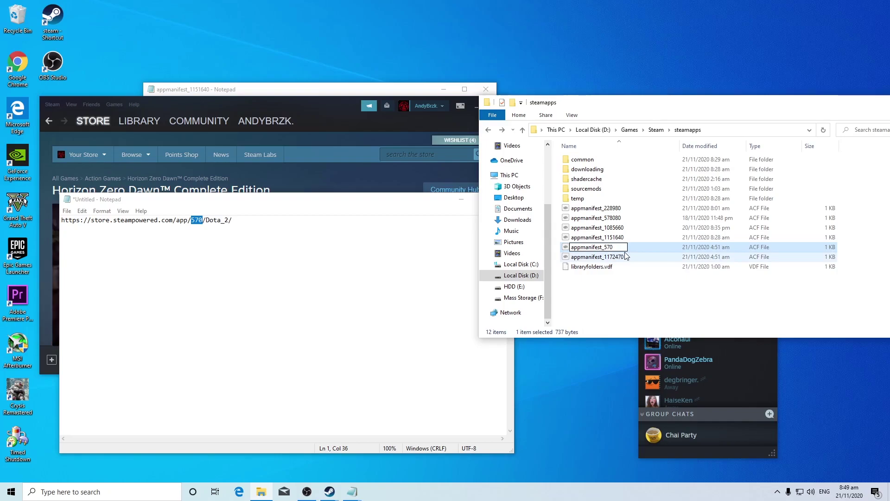
{"action": "key", "text": "Return"}
- Copy the name of the dota 2 beta folder from the common folder, leaving it unrenamed, and return to steamapps
{"action": "right_click", "coordinate": [587, 211]}
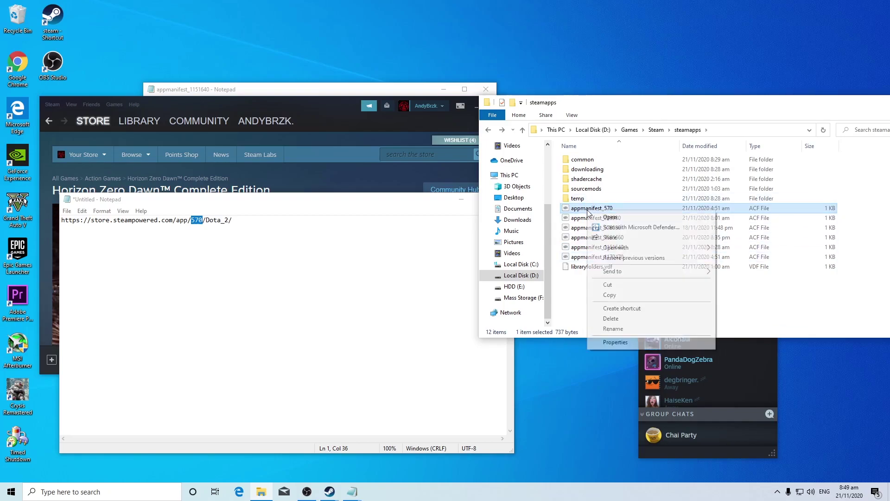
{"action": "double_click", "coordinate": [582, 159]}
{"action": "left_click", "coordinate": [588, 180]}
{"action": "left_click", "coordinate": [588, 180]}
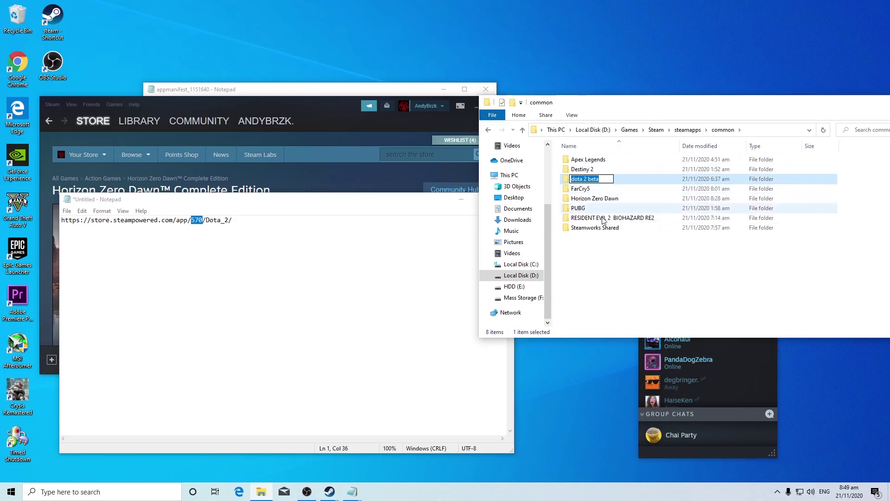
{"action": "key", "text": "Escape"}
{"action": "key", "text": "BackSpace"}
- Open appmanifest_570 in Notepad and set its name entry to "dota 2 beta"
{"action": "left_click", "coordinate": [598, 209]}
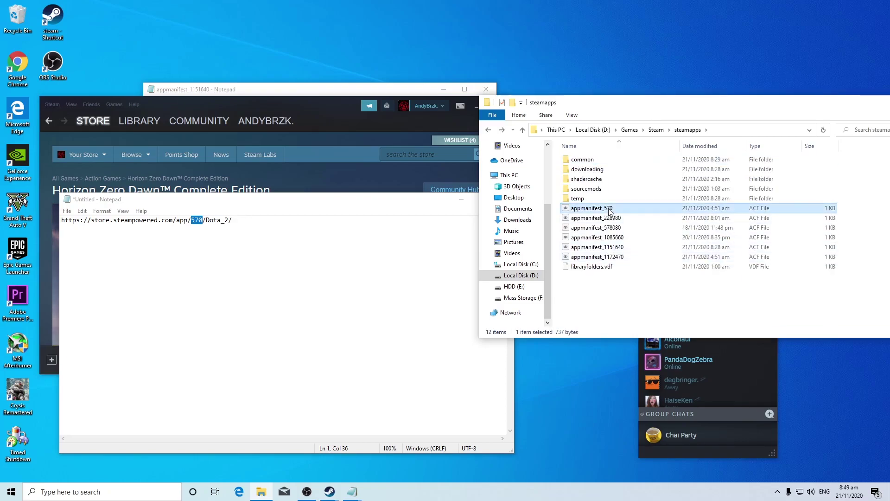
{"action": "right_click", "coordinate": [608, 209]}
{"action": "mouse_move", "coordinate": [641, 273]}
{"action": "mouse_move", "coordinate": [649, 246]}
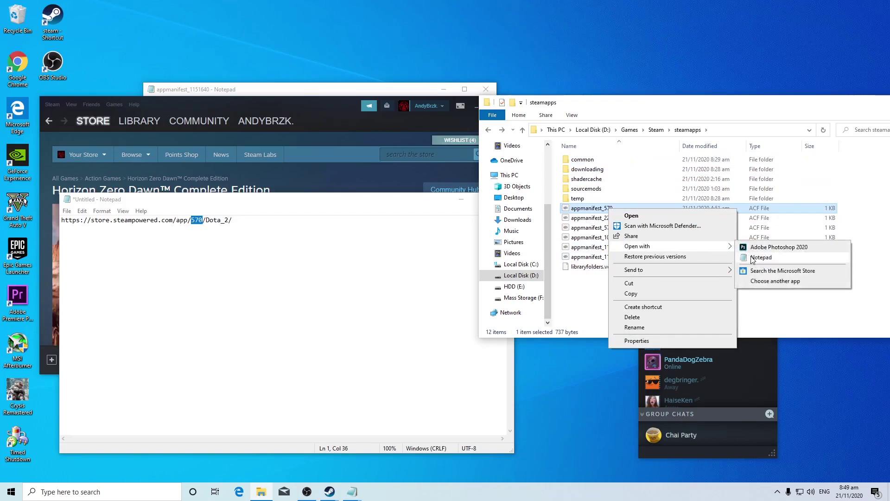
{"action": "left_click", "coordinate": [765, 255]}
{"action": "left_click_drag", "start_coordinate": [346, 175], "coordinate": [296, 176]}
{"action": "key", "text": "ctrl+v"}
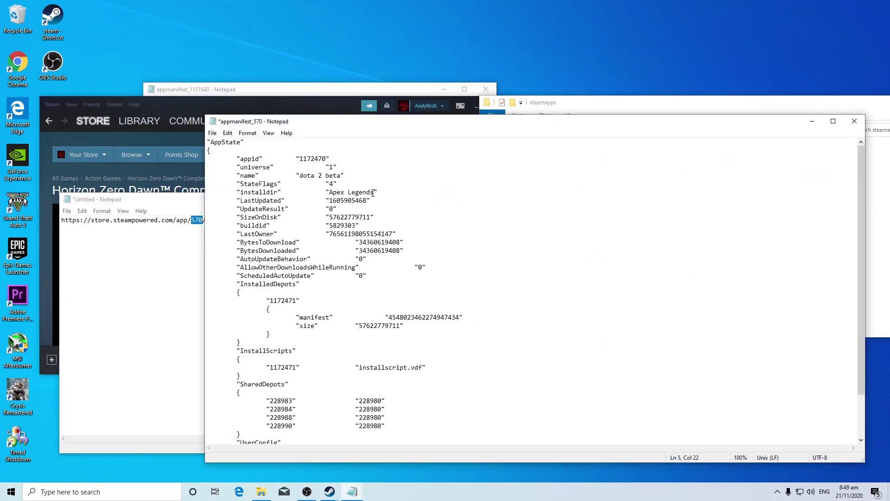
- Replace the Apex Legends installdir entry in appmanifest_570 with "dota 2 beta"
{"action": "key", "text": "ctrl+shift+Left"}
{"action": "key", "text": "ctrl+shift+Left"}
{"action": "key", "text": "ctrl+shift+Left"}
{"action": "key", "text": "shift+Right"}
{"action": "key", "text": "ctrl+v"}
- Set the appid entry to the 570 from the Dota 2 URL and save appmanifest_570
{"action": "left_click", "coordinate": [136, 287]}
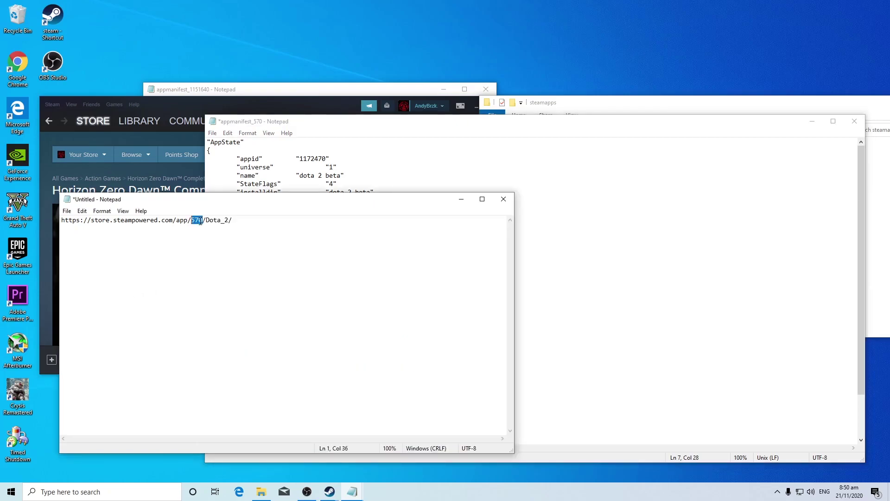
{"action": "left_click", "coordinate": [301, 157]}
{"action": "double_click", "coordinate": [301, 160]}
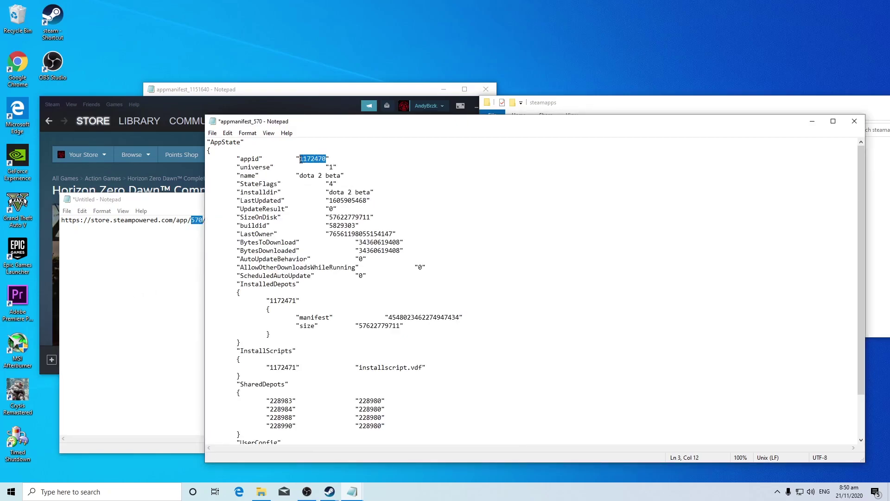
{"action": "key", "text": "ctrl+v"}
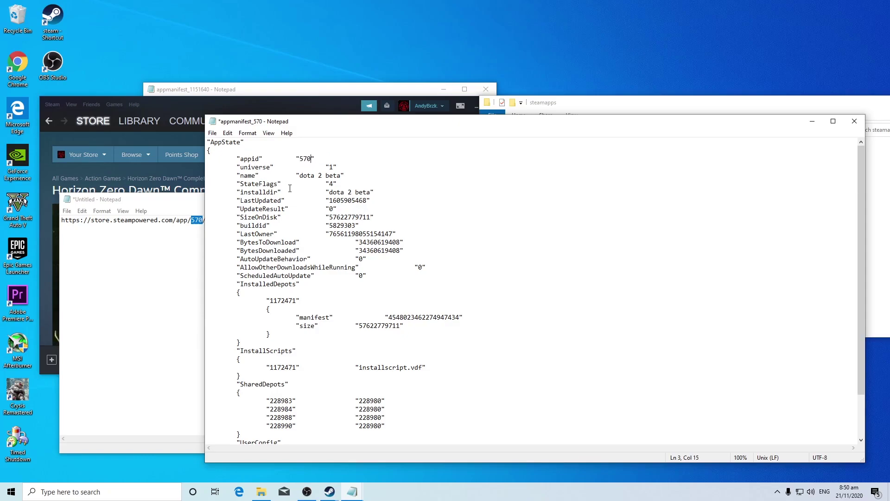
{"action": "key", "text": "ctrl+s"}
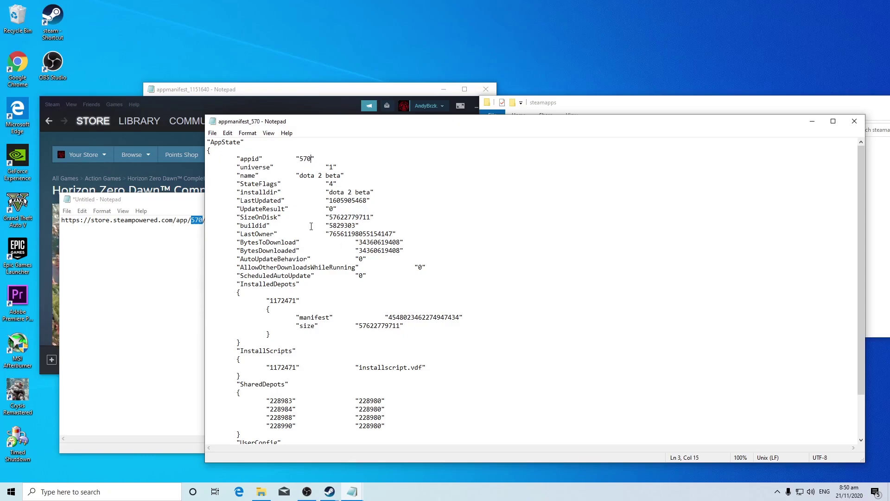
- Close appmanifest_570 and discard the untitled note holding the Dota 2 store URL
{"action": "left_click", "coordinate": [859, 126]}
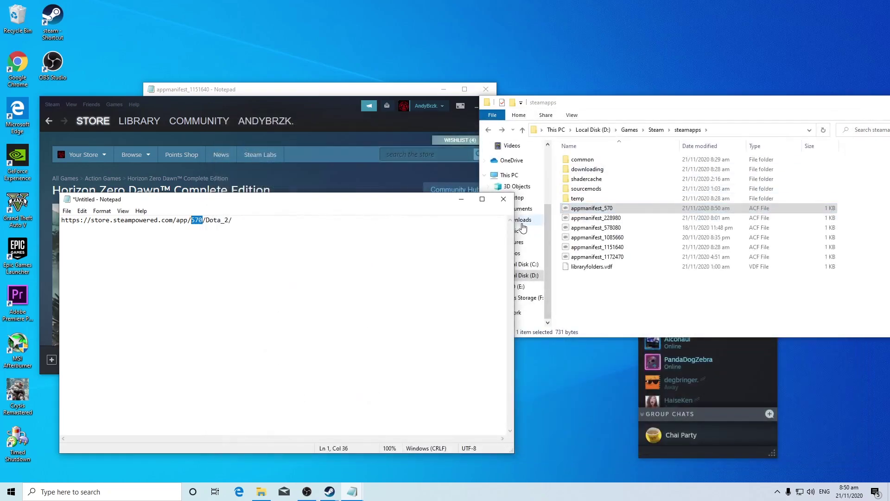
{"action": "left_click", "coordinate": [504, 200]}
{"action": "left_click", "coordinate": [461, 248]}
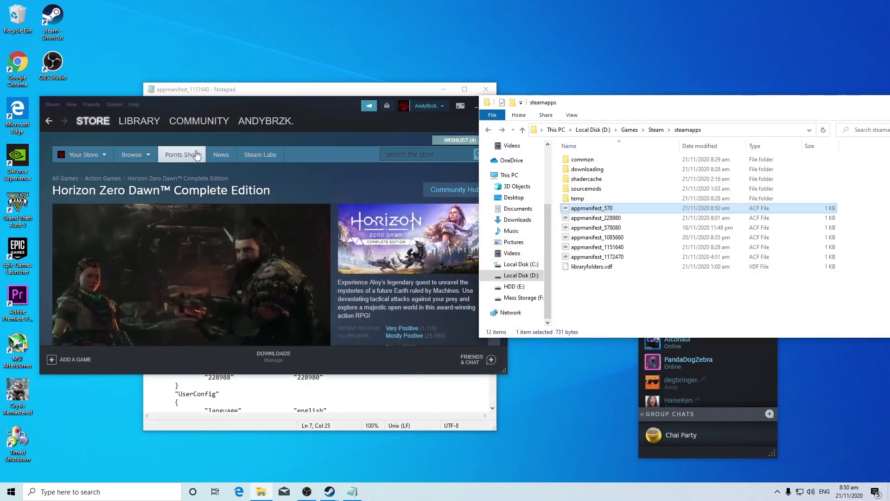
- Exit Steam completely and relaunch it so it rereads the appmanifest files
{"action": "left_click", "coordinate": [51, 103]}
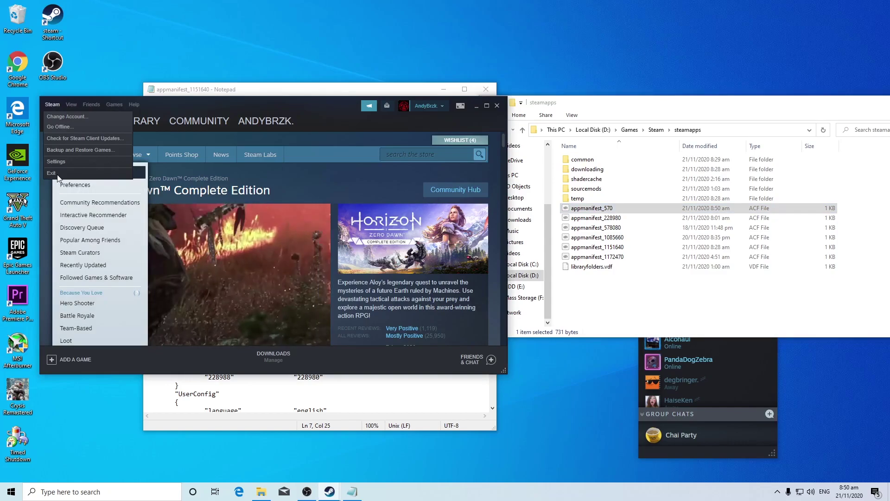
{"action": "left_click", "coordinate": [52, 174]}
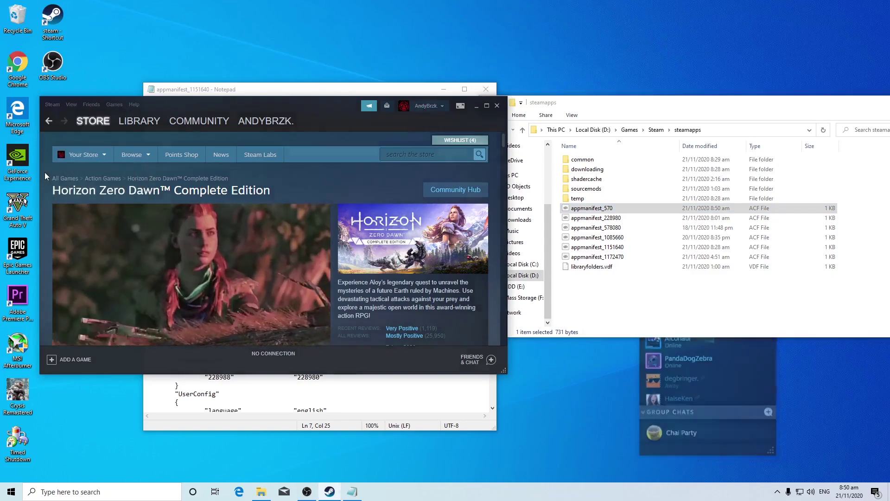
{"action": "double_click", "coordinate": [53, 19]}
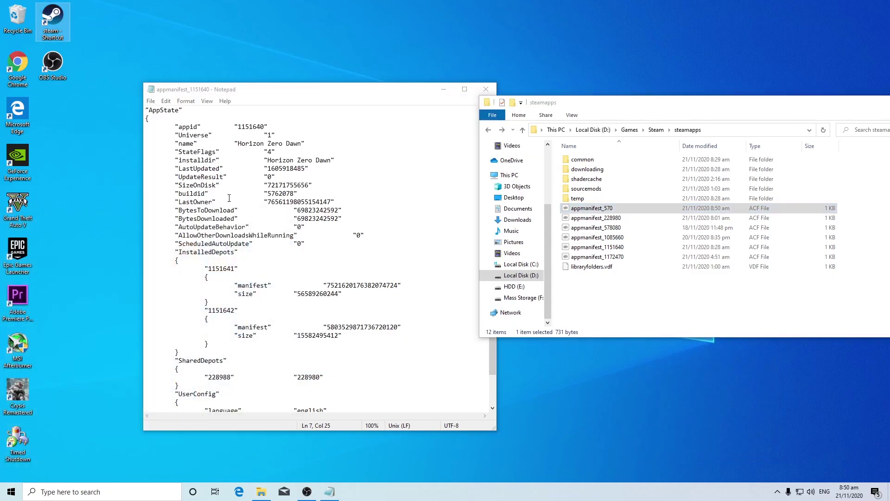
{"action": "left_click", "coordinate": [623, 300]}
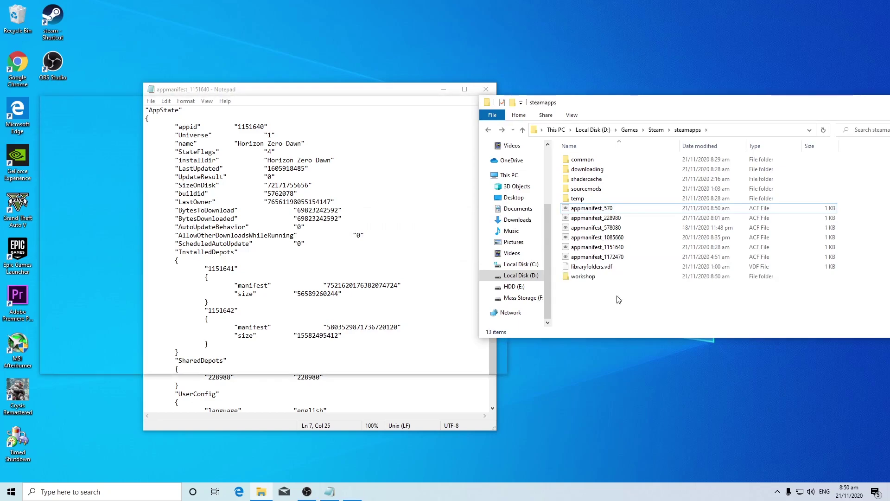
- Open Steam's downloads and start the scheduled Dota 2 update immediately
{"action": "left_click_drag", "start_coordinate": [278, 106], "coordinate": [307, 126]}
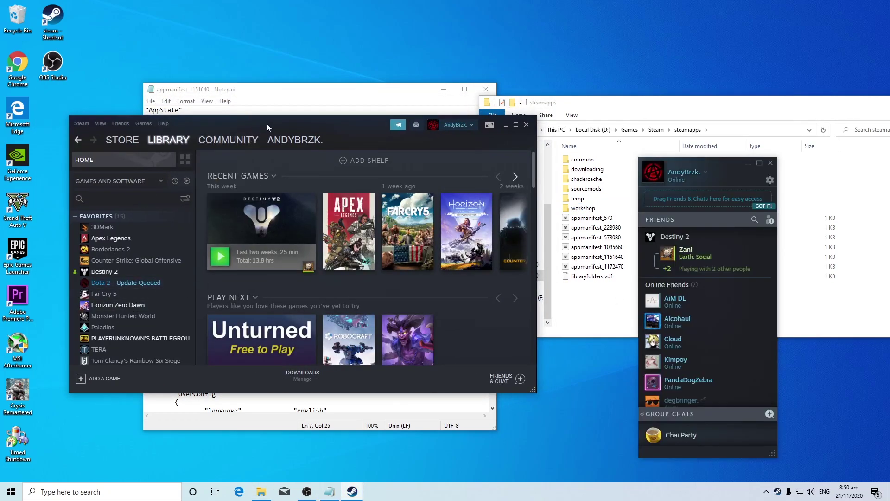
{"action": "left_click_drag", "start_coordinate": [265, 124], "coordinate": [303, 110]}
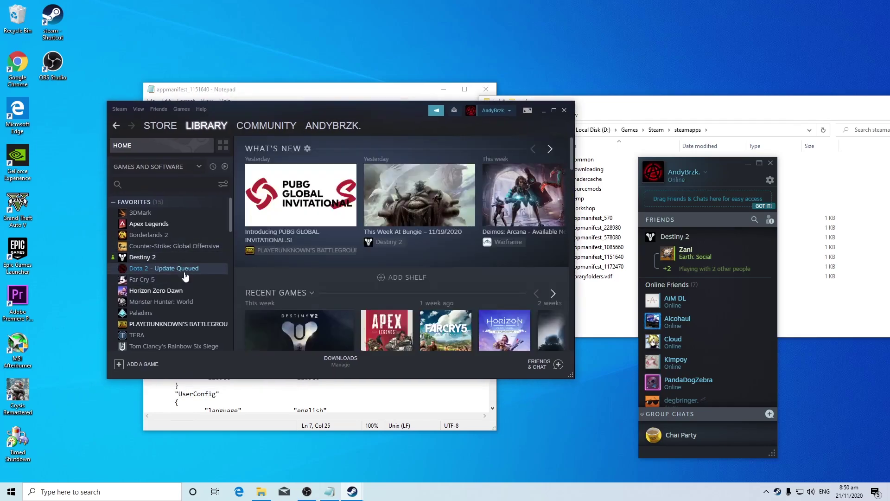
{"action": "left_click", "coordinate": [340, 360]}
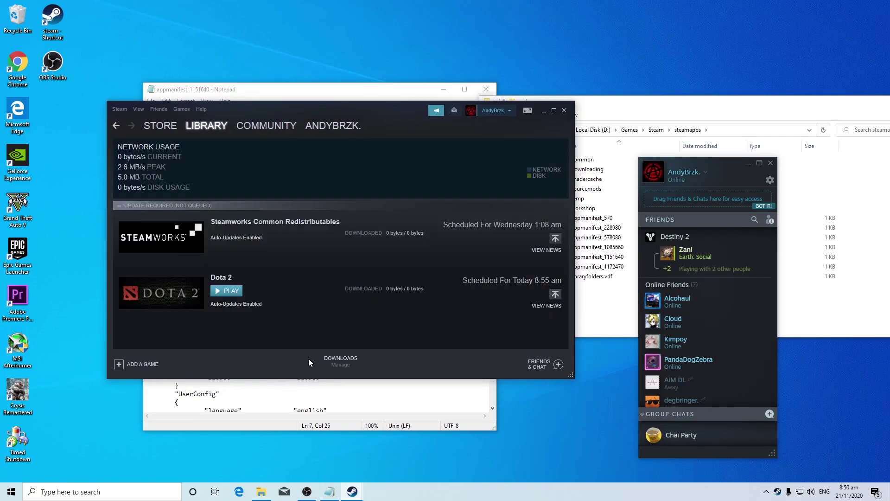
{"action": "left_click", "coordinate": [555, 295]}
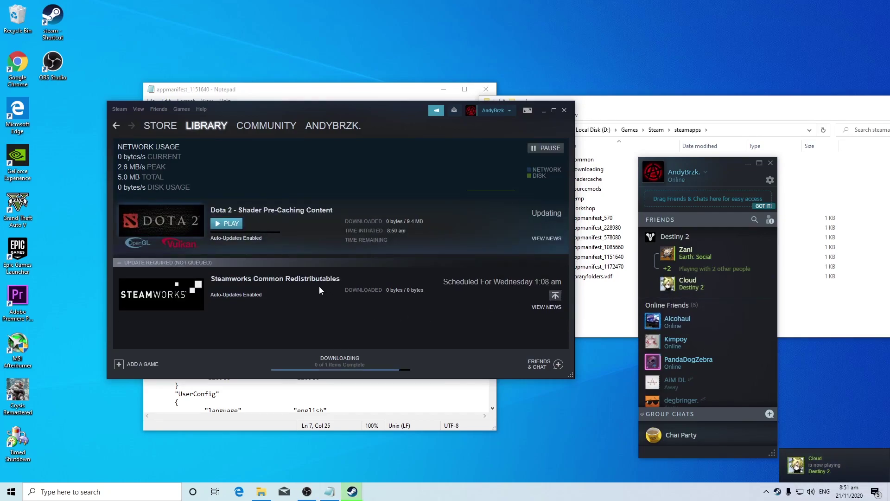
- Return to the games library and open the Dota 2 page to check its status
{"action": "left_click", "coordinate": [181, 110]}
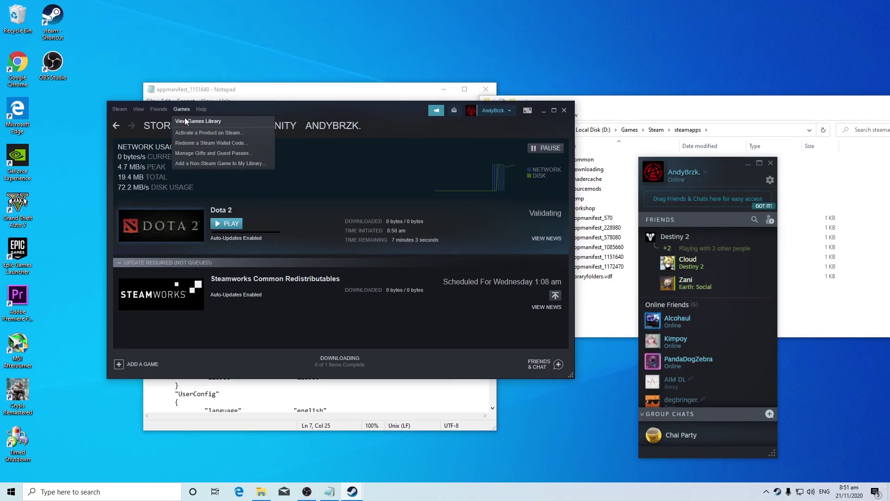
{"action": "left_click", "coordinate": [184, 120]}
{"action": "left_click", "coordinate": [163, 269]}
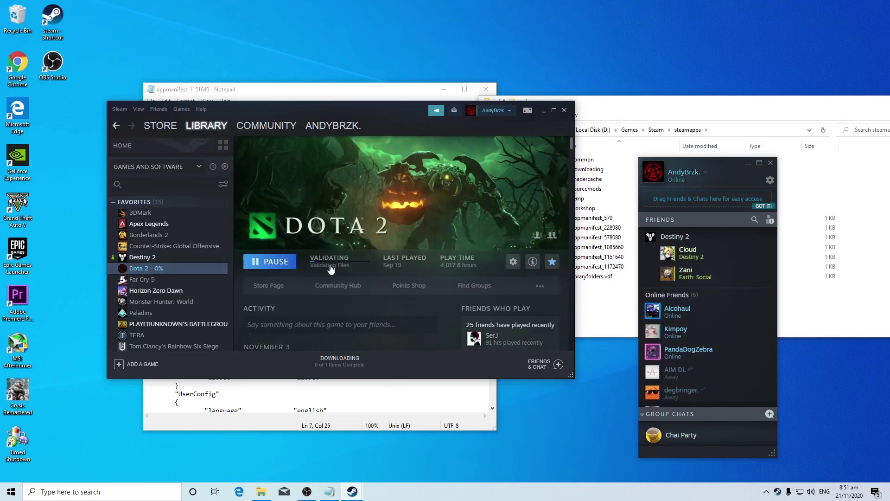
- Inspect the properties of the Horizon Zero Dawn folder in the common folder, and move the Explorer window clear of Steam
{"action": "left_click", "coordinate": [605, 306]}
{"action": "double_click", "coordinate": [583, 159]}
{"action": "right_click", "coordinate": [583, 198]}
{"action": "left_click", "coordinate": [640, 366]}
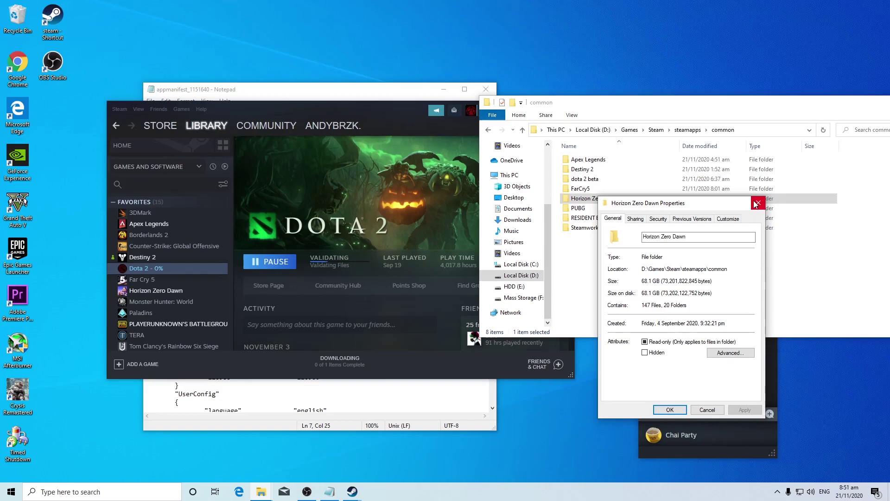
{"action": "left_click", "coordinate": [757, 203]}
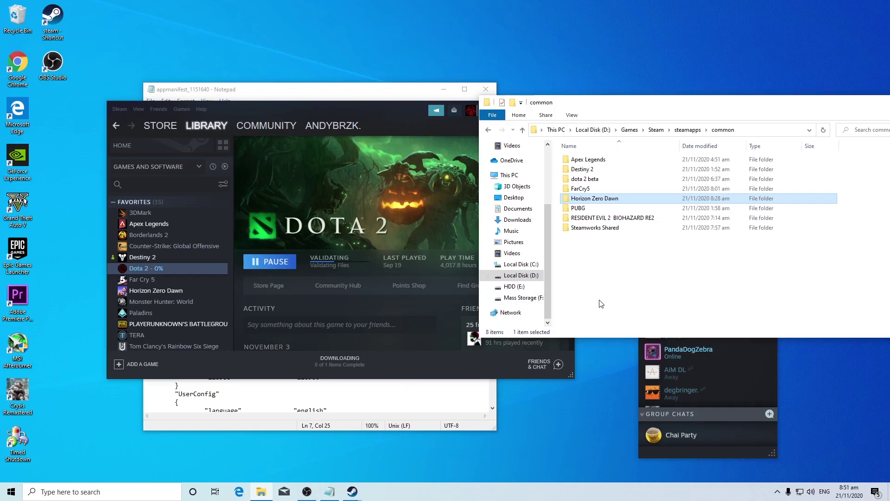
{"action": "left_click_drag", "start_coordinate": [592, 106], "coordinate": [698, 97]}
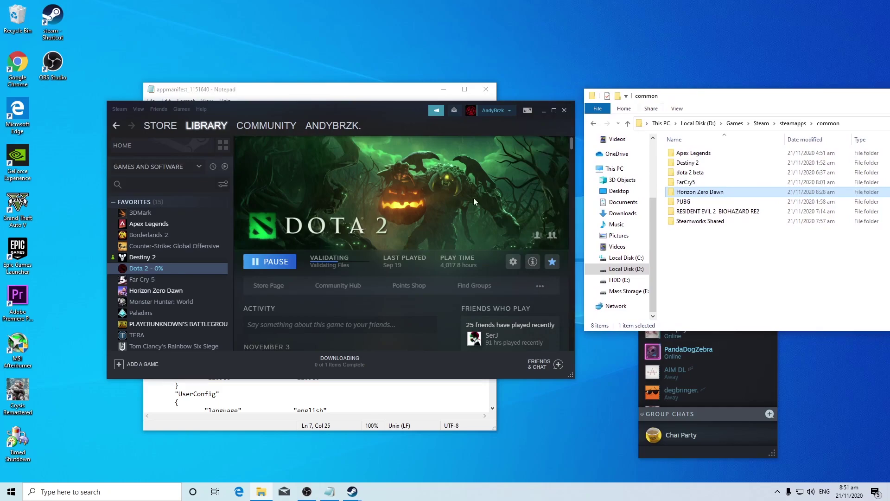
- Check Dota 2's validation progress in Steam's downloads and return to its library page
{"action": "left_click", "coordinate": [347, 363]}
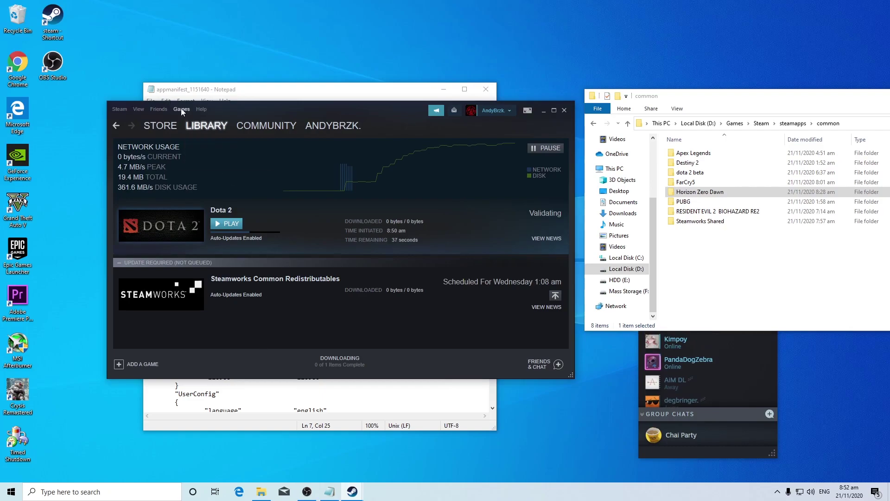
{"action": "left_click", "coordinate": [206, 125]}
{"action": "left_click_drag", "start_coordinate": [704, 102], "coordinate": [626, 105]}
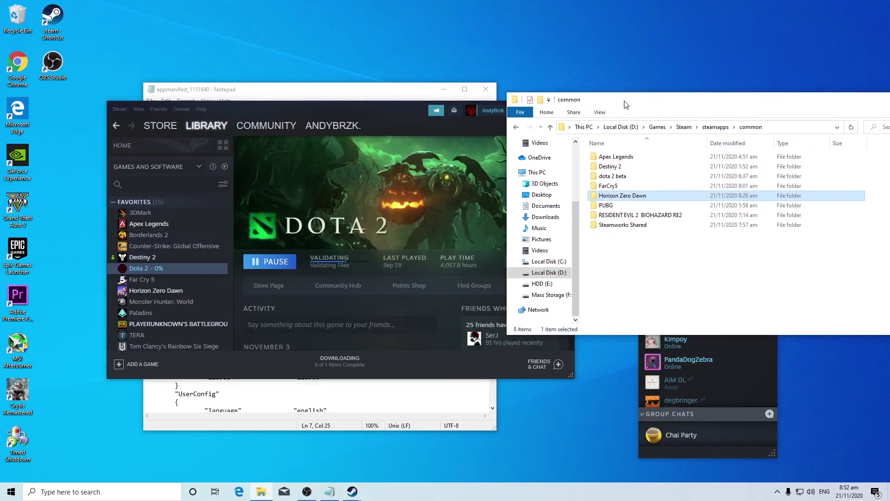
- Go back from common to steamapps in Explorer and look over the appmanifest files, including appmanifest_570 and appmanifest_228980
{"action": "left_click", "coordinate": [617, 158]}
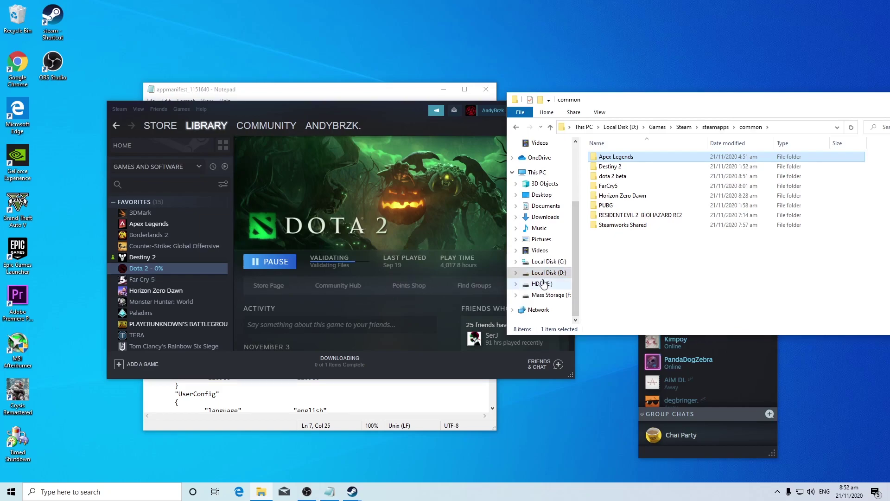
{"action": "key", "text": "alt+Up"}
{"action": "left_click", "coordinate": [621, 215]}
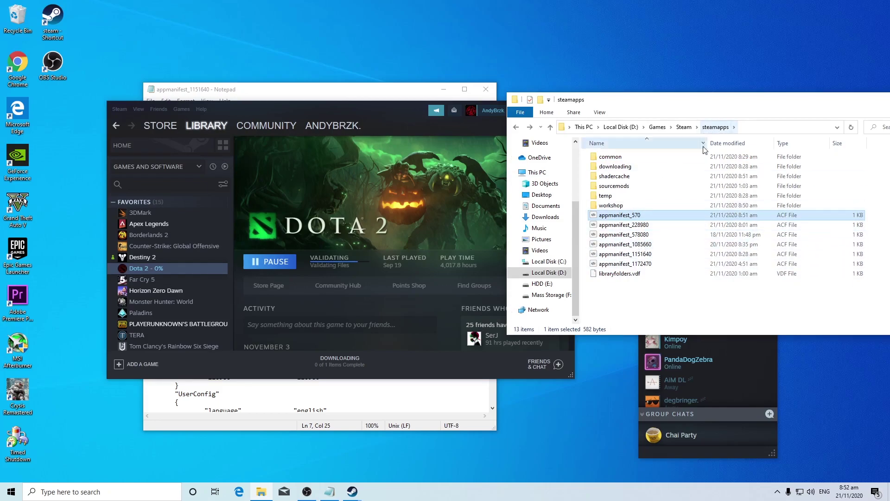
{"action": "left_click", "coordinate": [617, 285]}
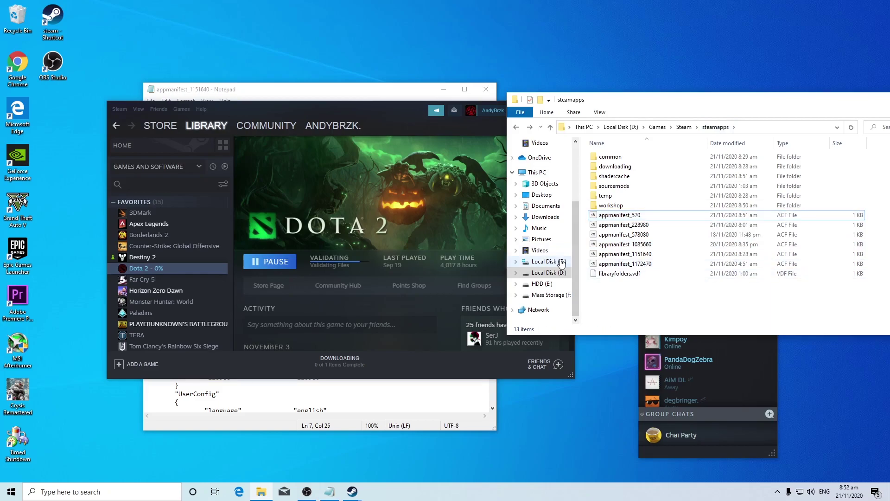
{"action": "left_click", "coordinate": [649, 224]}
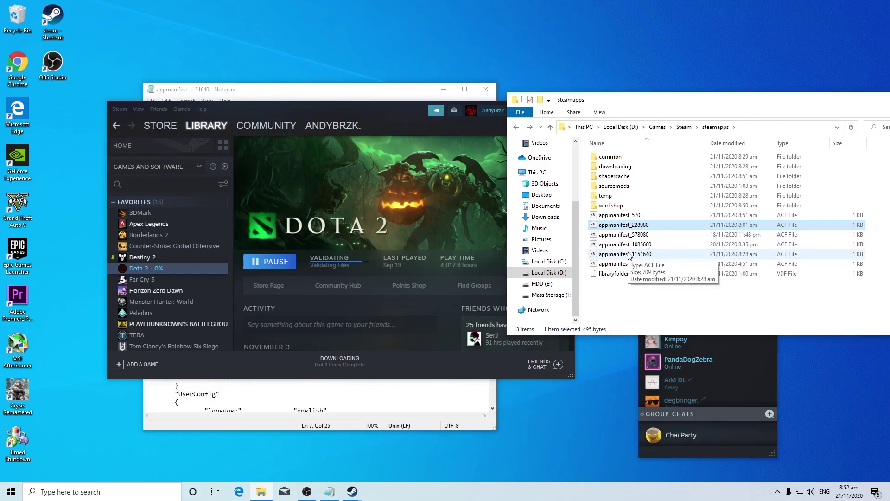
{"action": "left_click", "coordinate": [652, 215]}
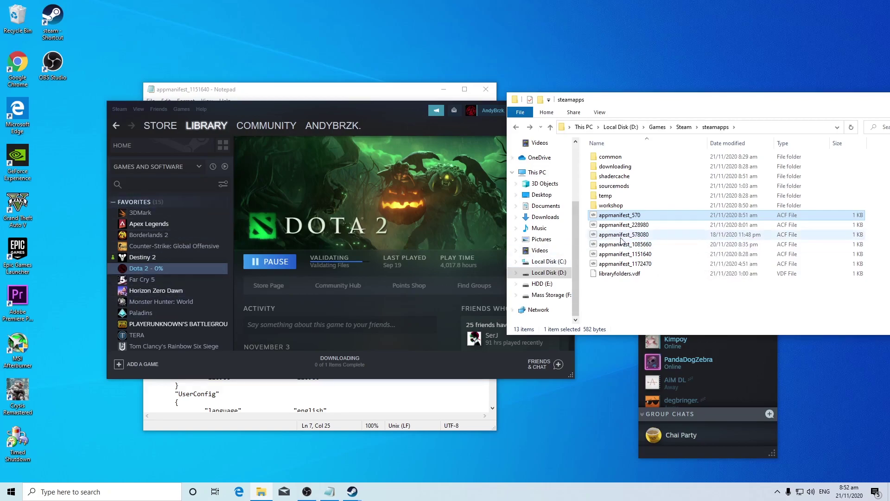
- Open appmanifest_228980 in Notepad to see which app it belongs to, and close it unchanged
{"action": "right_click", "coordinate": [633, 226]}
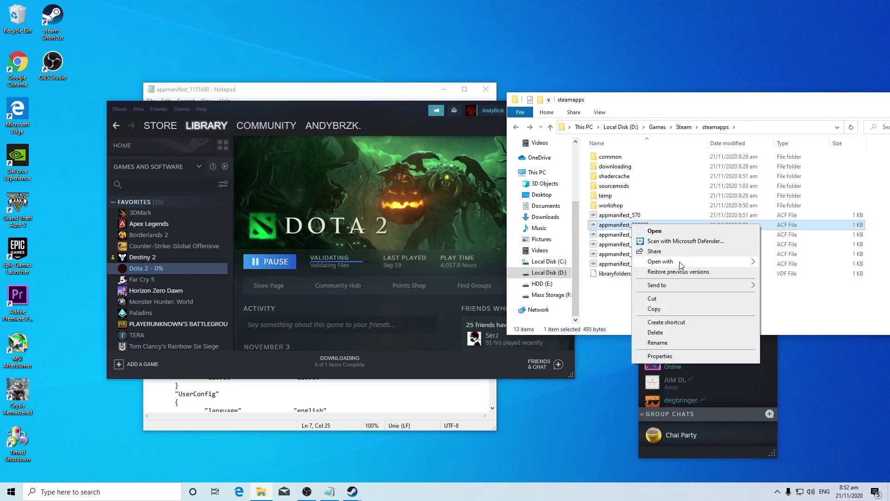
{"action": "mouse_move", "coordinate": [681, 265]}
{"action": "left_click", "coordinate": [783, 274]}
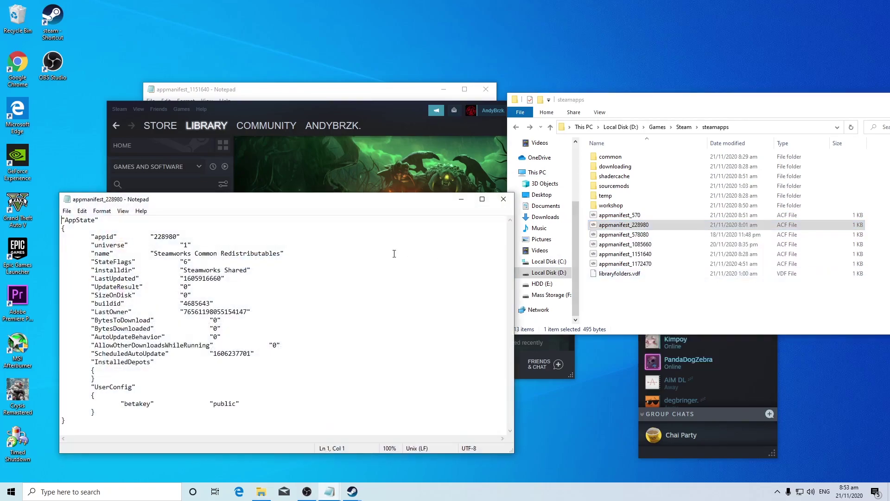
{"action": "left_click", "coordinate": [503, 199]}
- Open appmanifest_578080 in Notepad to identify its game, close it unchanged, and review the full group of appmanifest files
{"action": "right_click", "coordinate": [632, 234]}
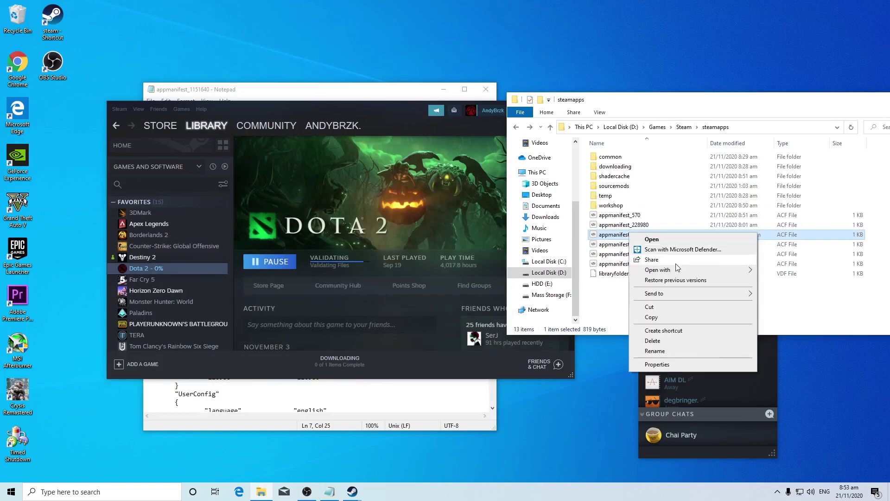
{"action": "mouse_move", "coordinate": [686, 272]}
{"action": "left_click", "coordinate": [781, 281]}
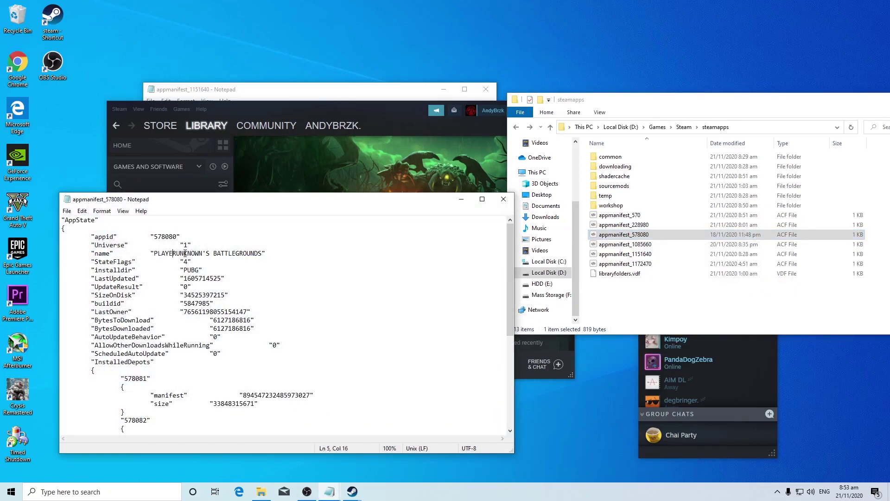
{"action": "left_click", "coordinate": [504, 199]}
{"action": "left_click_drag", "start_coordinate": [590, 291], "coordinate": [630, 249]}
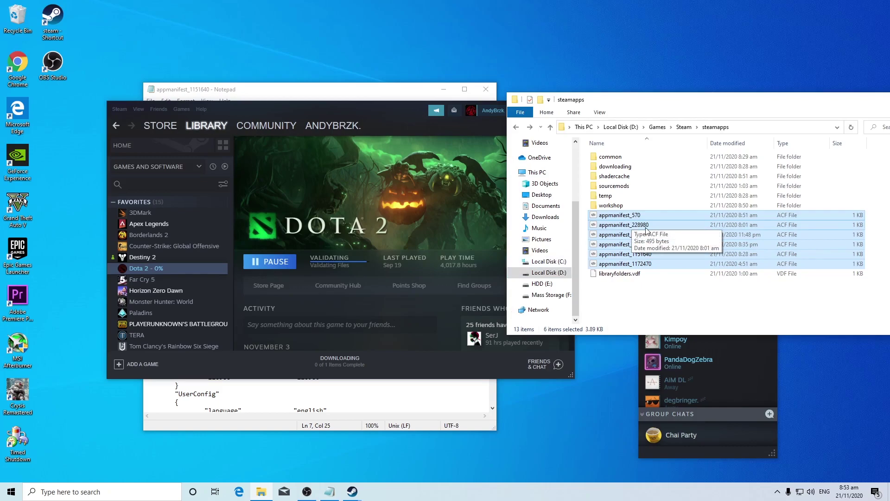
{"action": "left_click", "coordinate": [649, 297]}
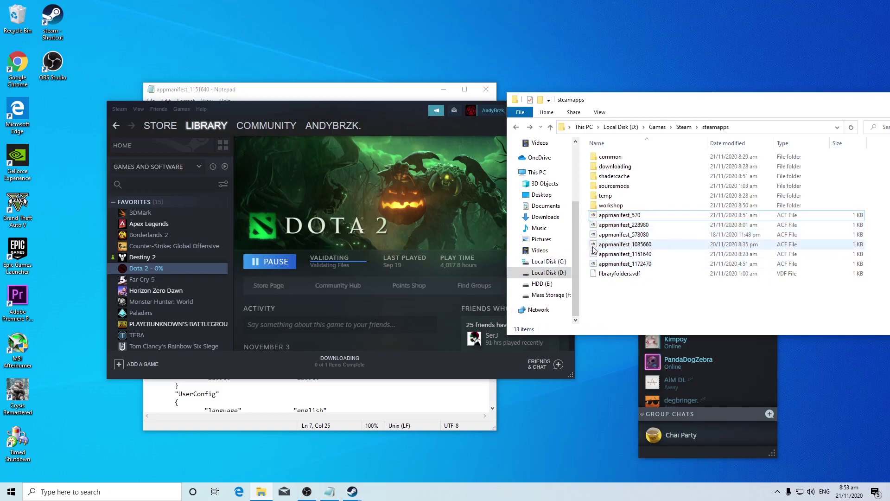
- Look through the Steam folder, and browse to the common folder inside Games on the HDD (E:) drive
{"action": "left_click", "coordinate": [683, 128]}
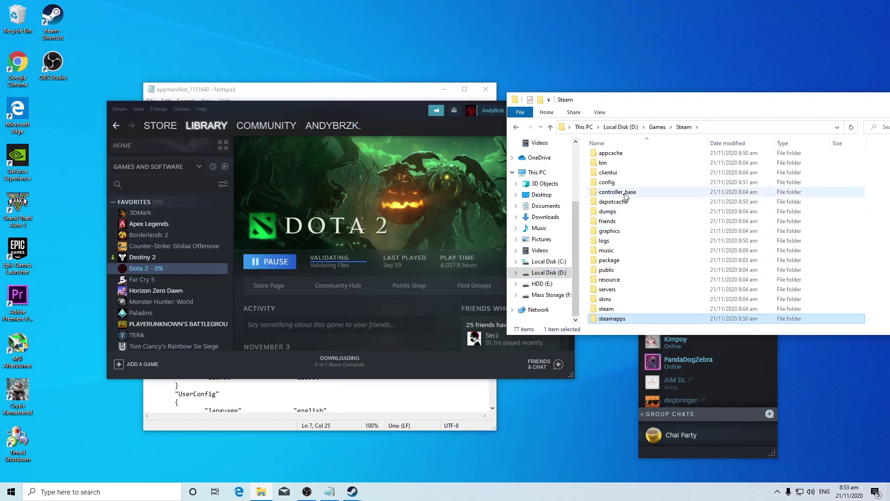
{"action": "scroll", "coordinate": [647, 240], "scroll_direction": "down", "scroll_amount": 5}
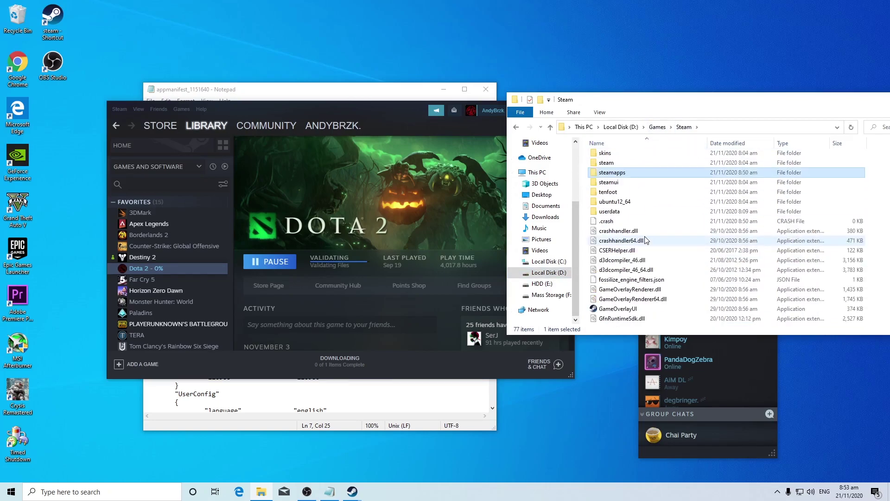
{"action": "left_click", "coordinate": [543, 284]}
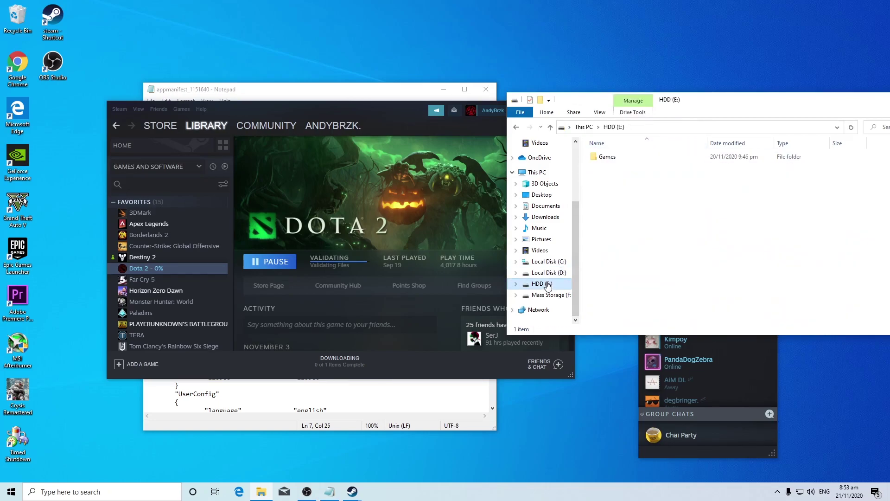
{"action": "double_click", "coordinate": [631, 159]}
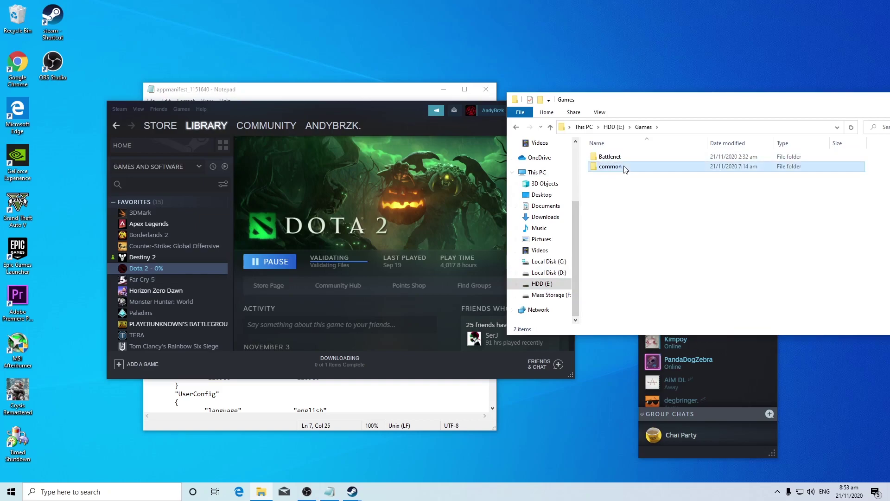
{"action": "double_click", "coordinate": [626, 168]}
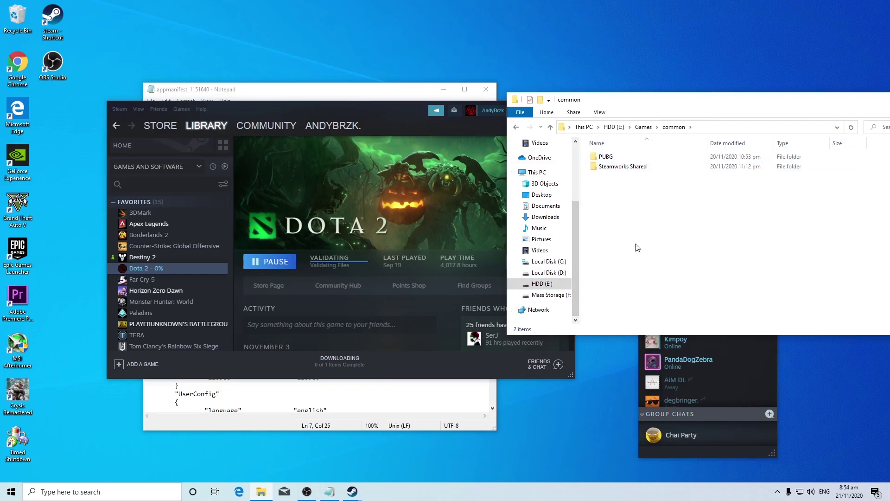
- Return to the steamapps folder on Local Disk (D:) and check Dota 2's progress in Steam's downloads
{"action": "left_click", "coordinate": [549, 272]}
{"action": "double_click", "coordinate": [610, 166]}
{"action": "double_click", "coordinate": [609, 186]}
{"action": "double_click", "coordinate": [610, 156]}
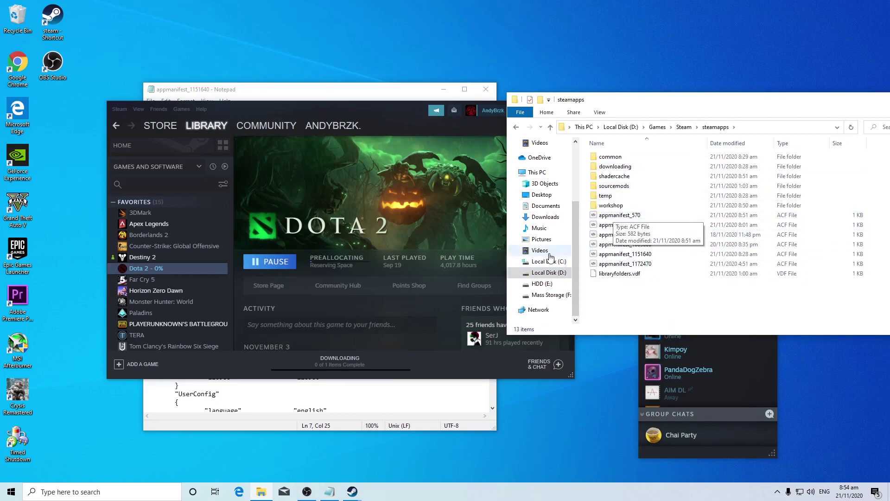
{"action": "left_click", "coordinate": [340, 360]}
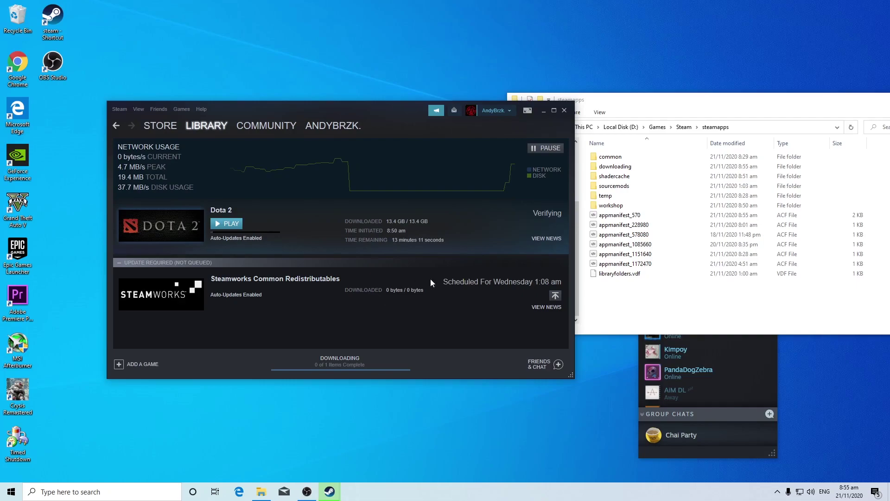